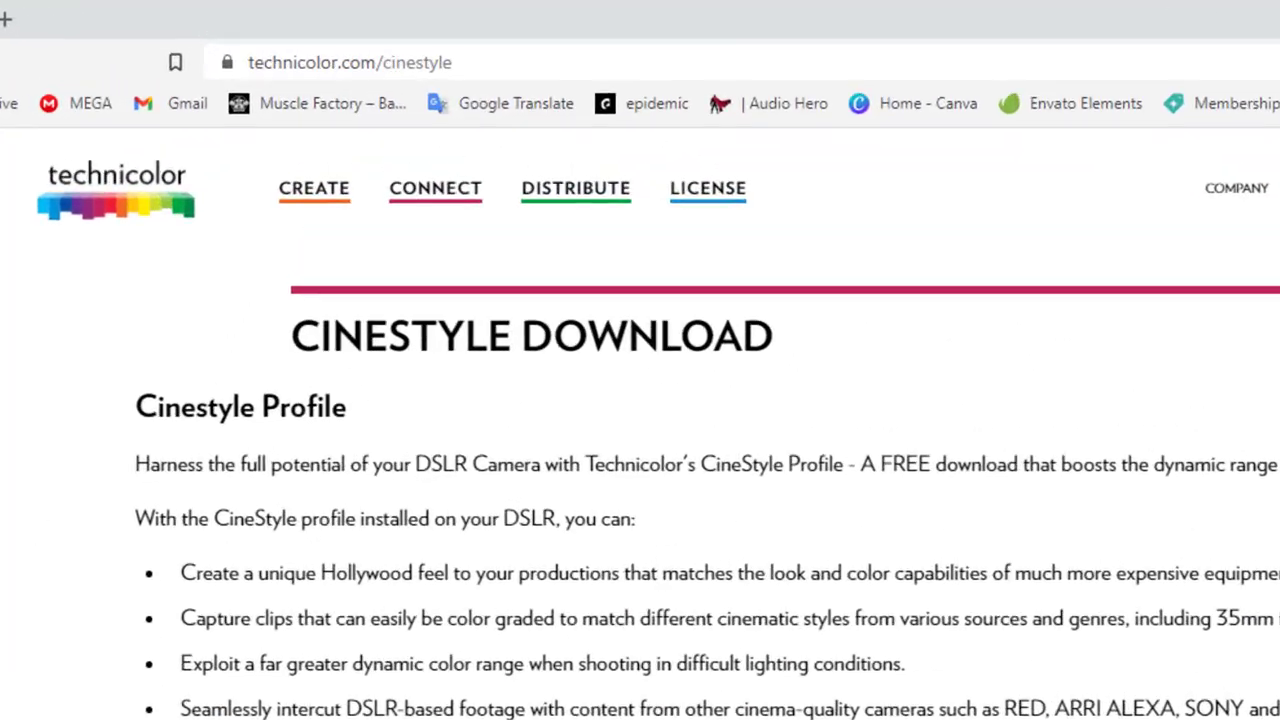
{"action": "scroll", "coordinate": [640, 500], "scroll_direction": "down", "scroll_amount": 3}
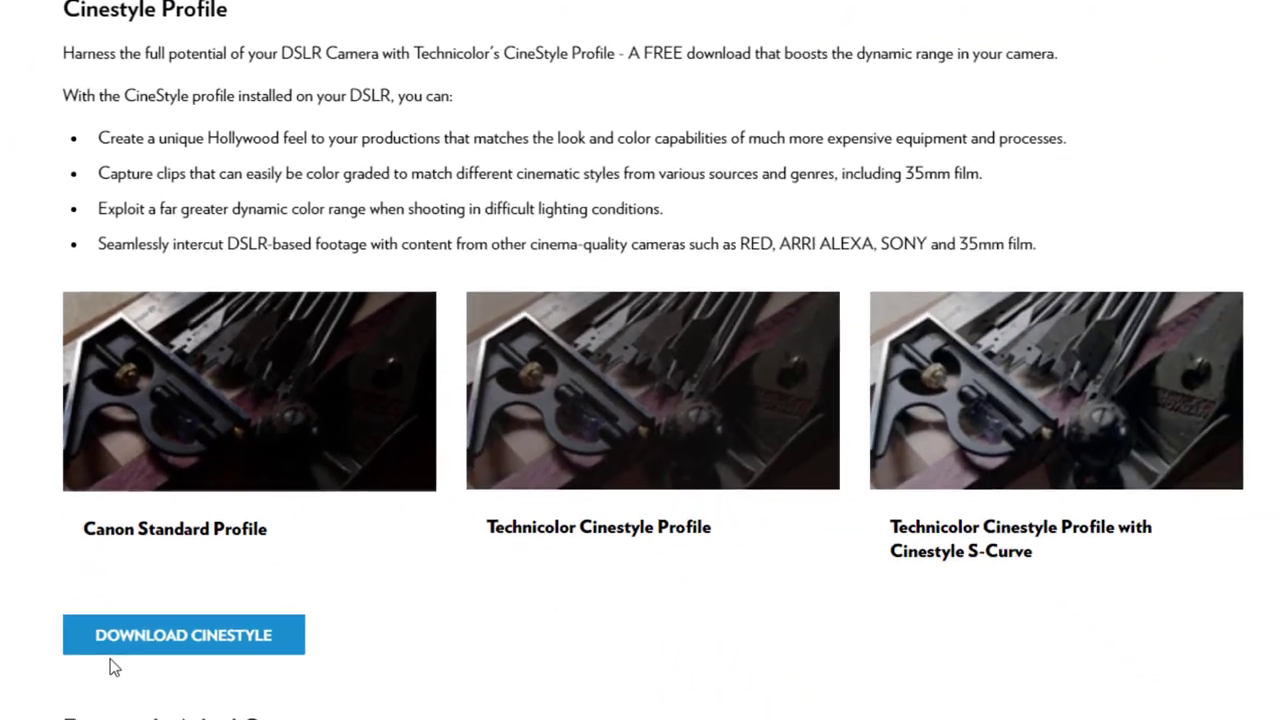
{"action": "scroll", "coordinate": [640, 400], "scroll_direction": "down", "scroll_amount": 5}
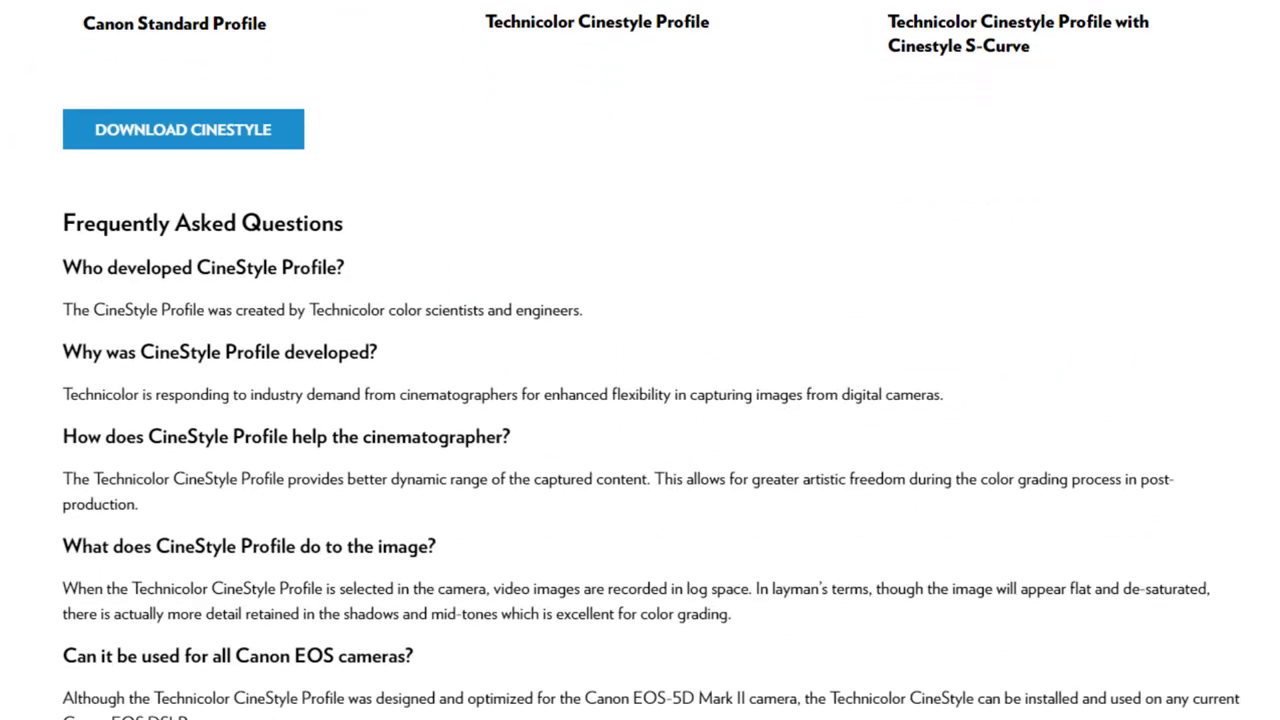
{"action": "scroll", "coordinate": [34, 646], "scroll_direction": "down", "scroll_amount": 5}
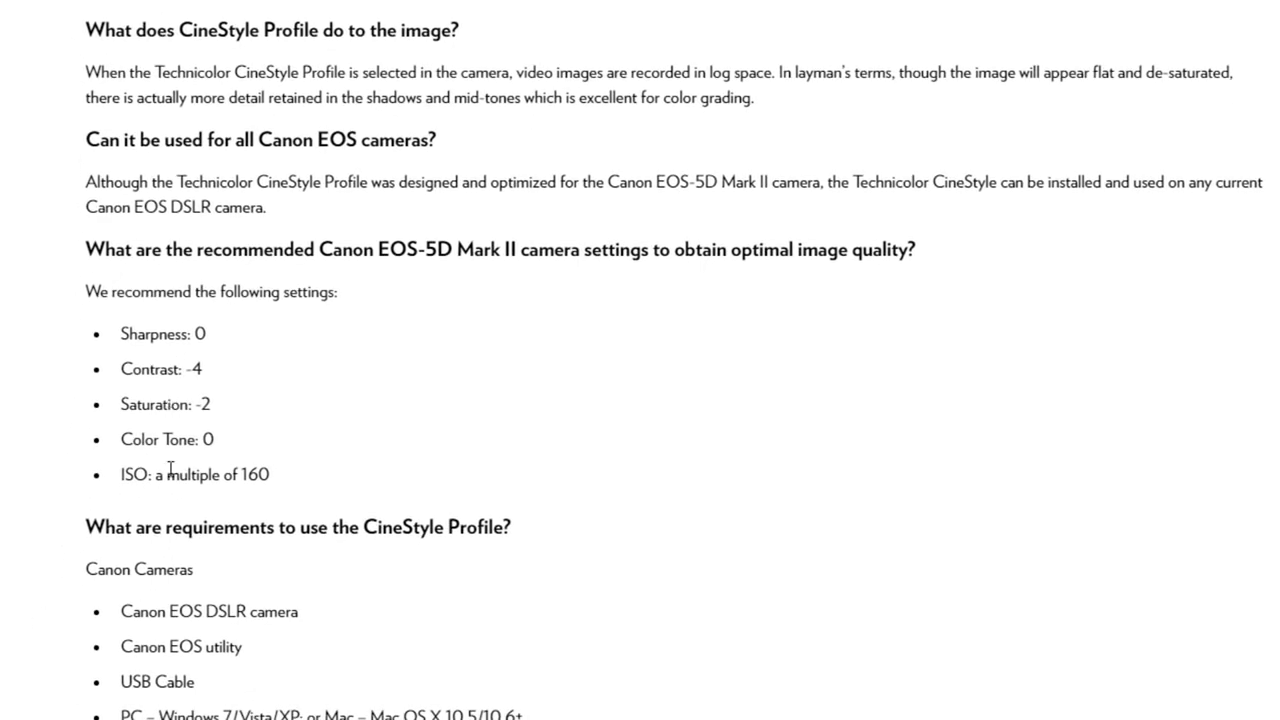
{"action": "scroll", "coordinate": [29, 434], "scroll_direction": "down", "scroll_amount": 6}
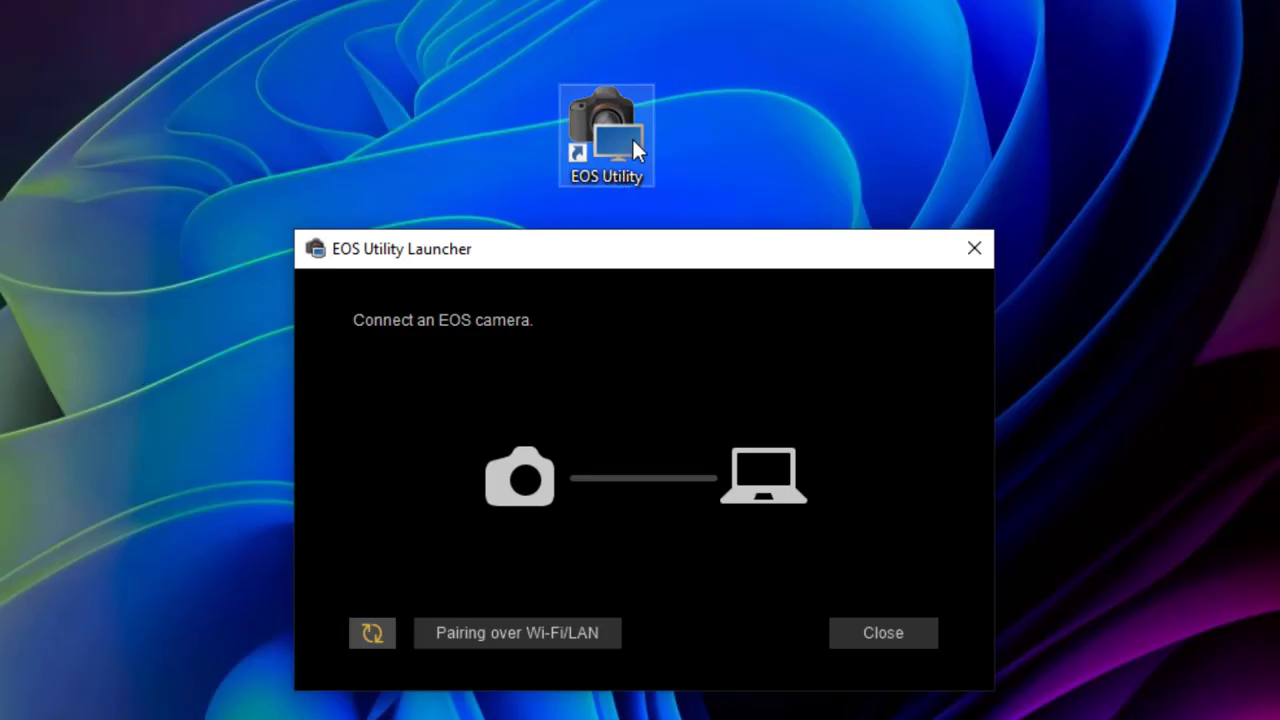
Move the EOS Utility shortcut to a new spot on the desktop.
{"action": "left_click_drag", "start_coordinate": [618, 143], "coordinate": [717, 143]}
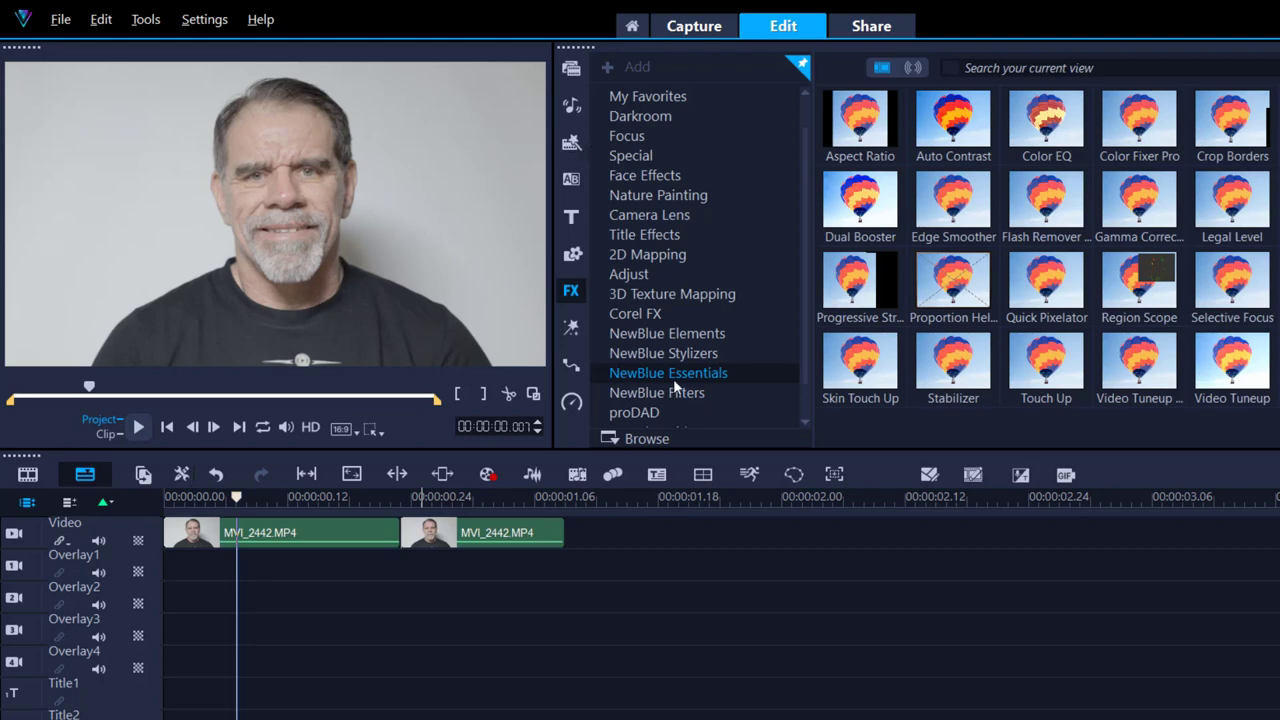
Drop NewBlue Essentials' Region Scope onto the first MVI_2442 clip and open its filter settings.
{"action": "left_click", "coordinate": [1145, 284]}
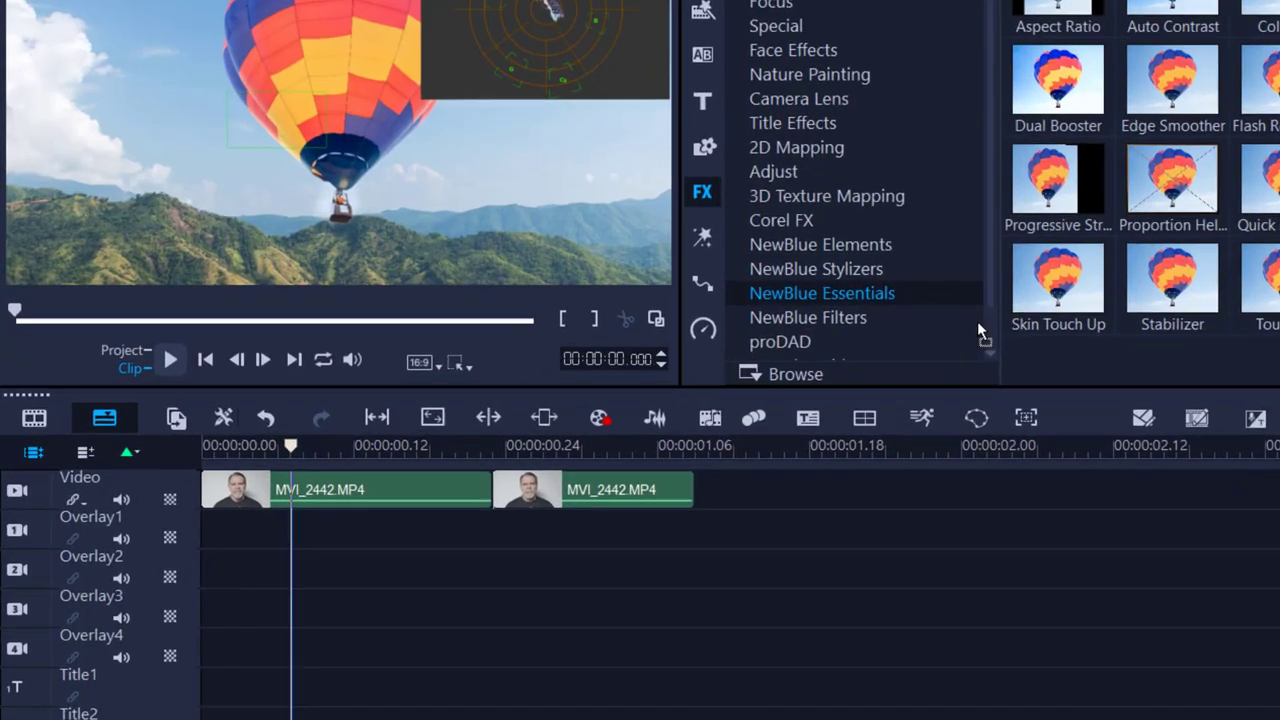
{"action": "left_click_drag", "start_coordinate": [979, 330], "coordinate": [406, 496]}
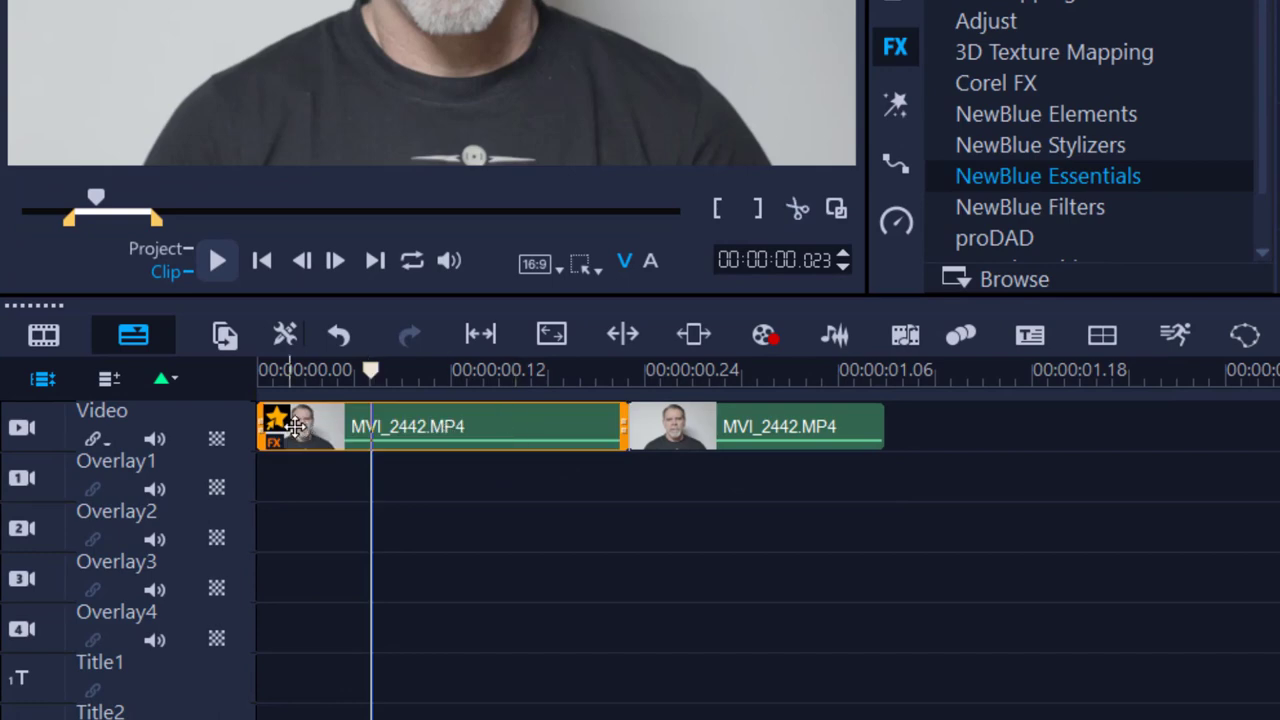
{"action": "right_click", "coordinate": [288, 428]}
{"action": "mouse_move", "coordinate": [330, 442]}
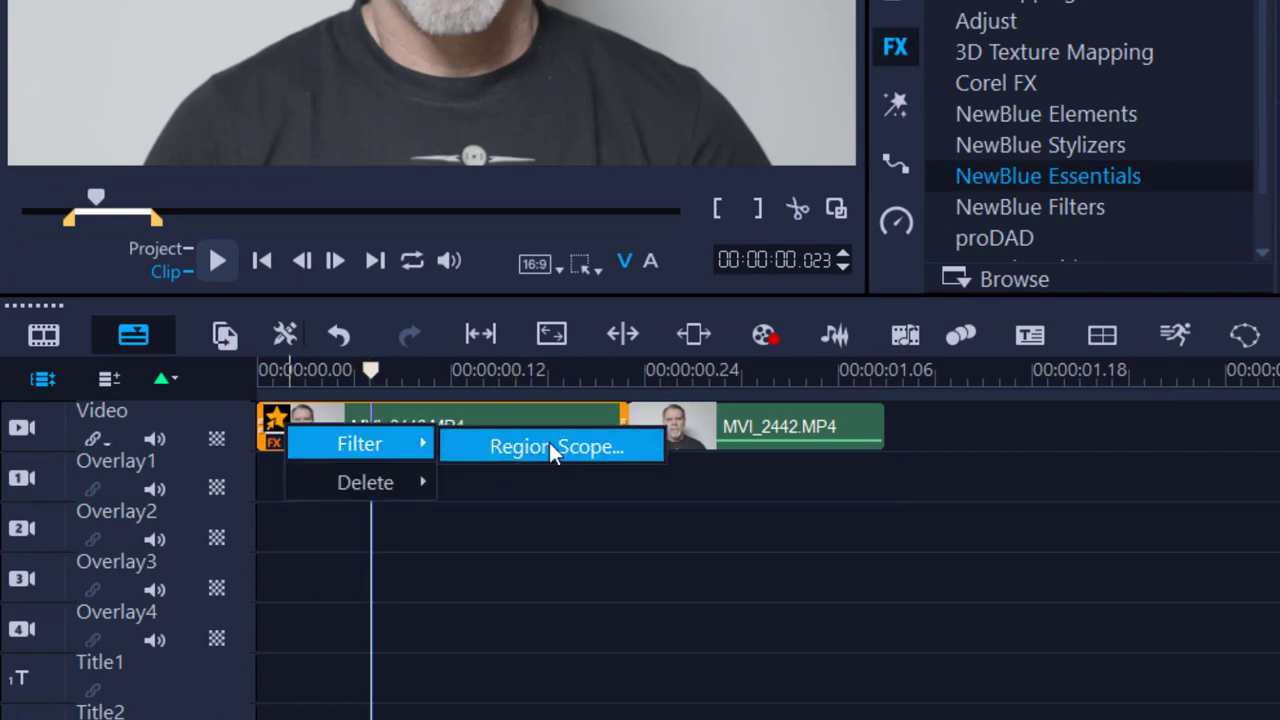
{"action": "left_click", "coordinate": [549, 446]}
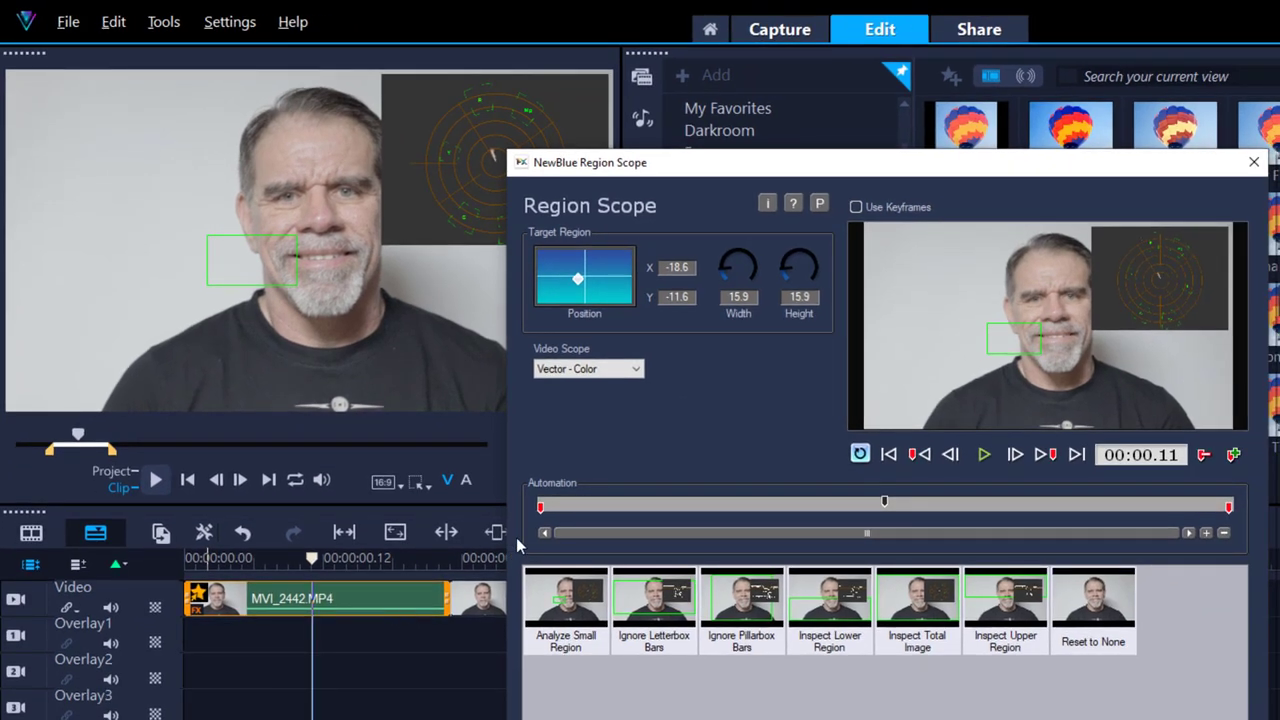
Set the Region Scope's video scope to RGB Parade and shift the analysed region up and right.
{"action": "left_click", "coordinate": [589, 371]}
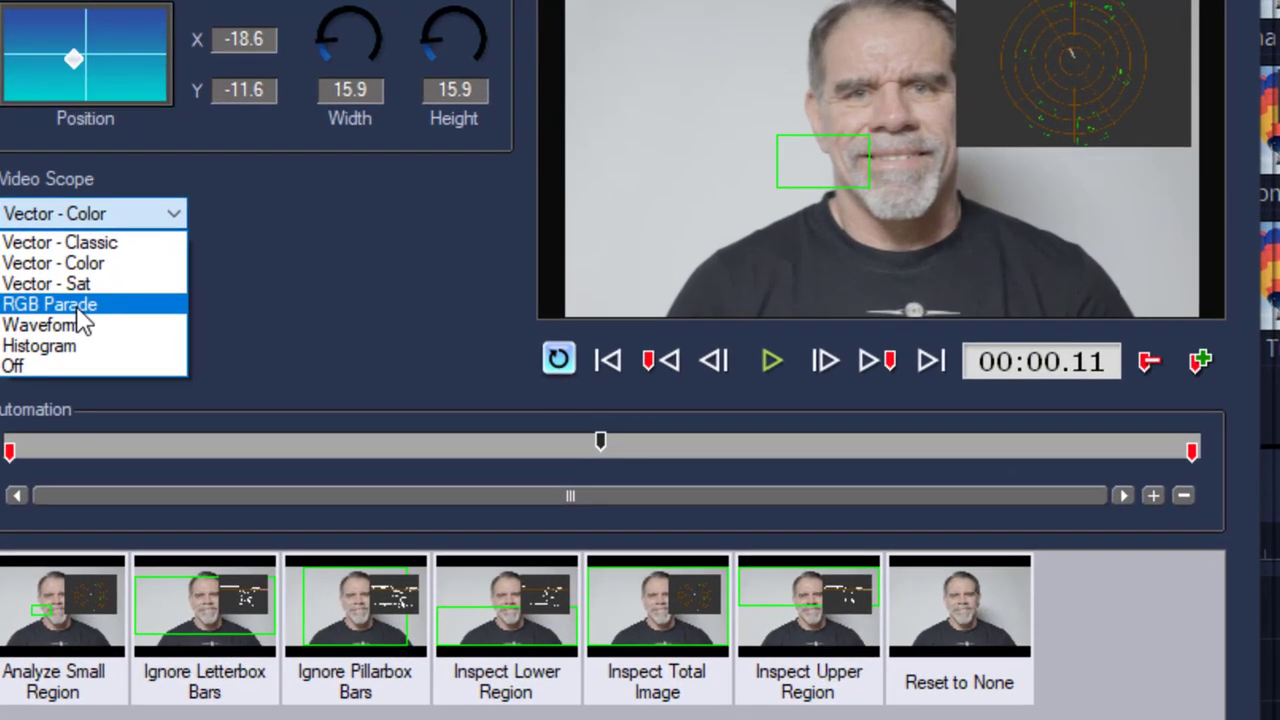
{"action": "left_click", "coordinate": [80, 310]}
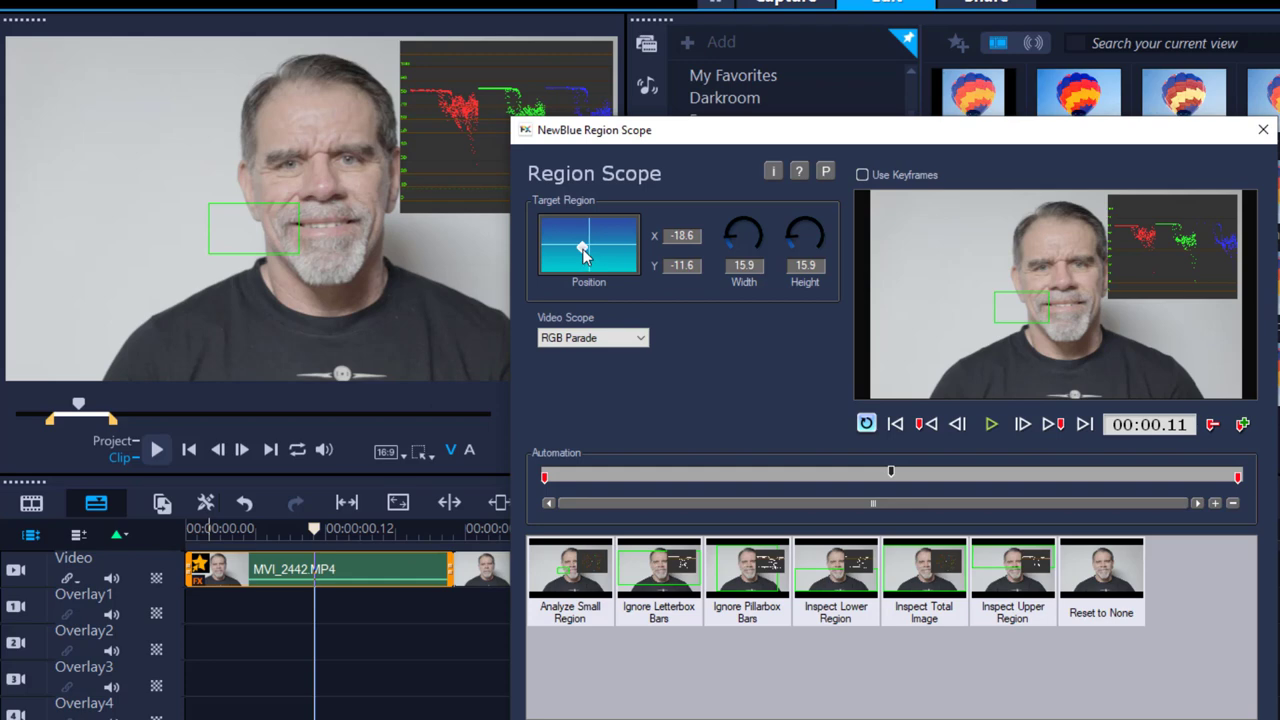
{"action": "left_click_drag", "start_coordinate": [585, 255], "coordinate": [590, 247]}
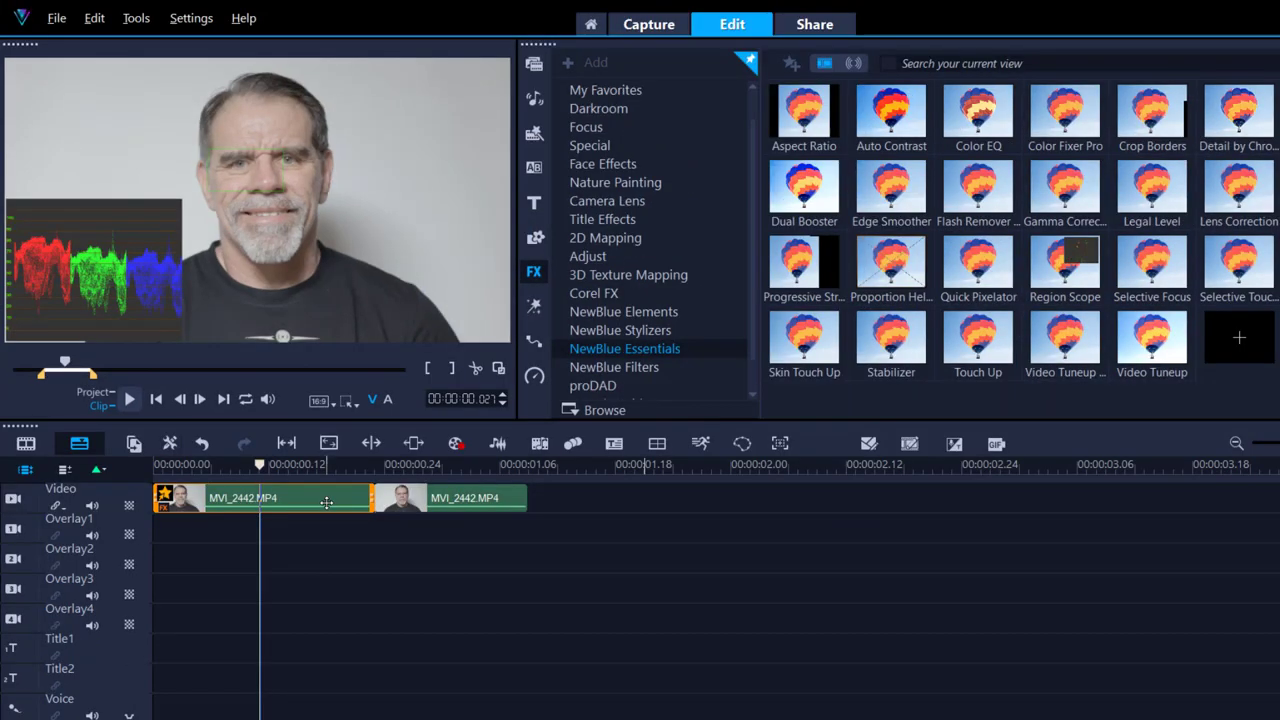
Open the first clip's Color settings and choose Tone Curve.
{"action": "double_click", "coordinate": [326, 502]}
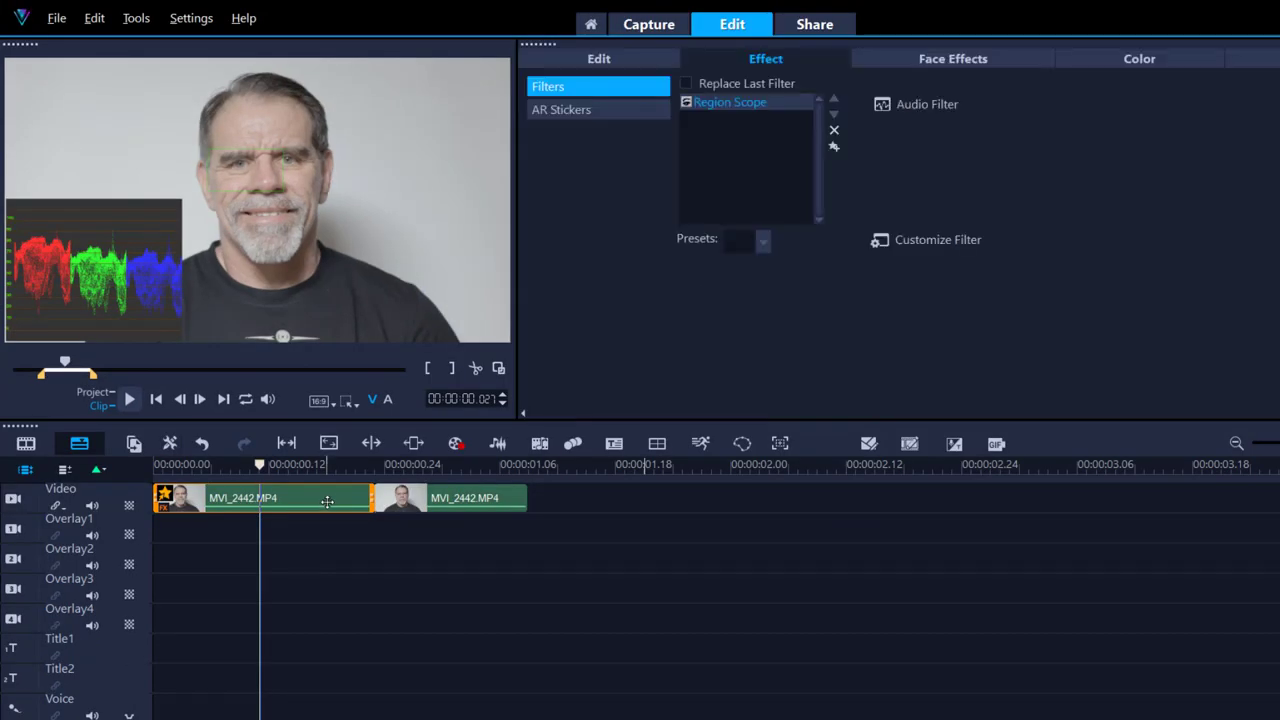
{"action": "left_click", "coordinate": [1144, 60]}
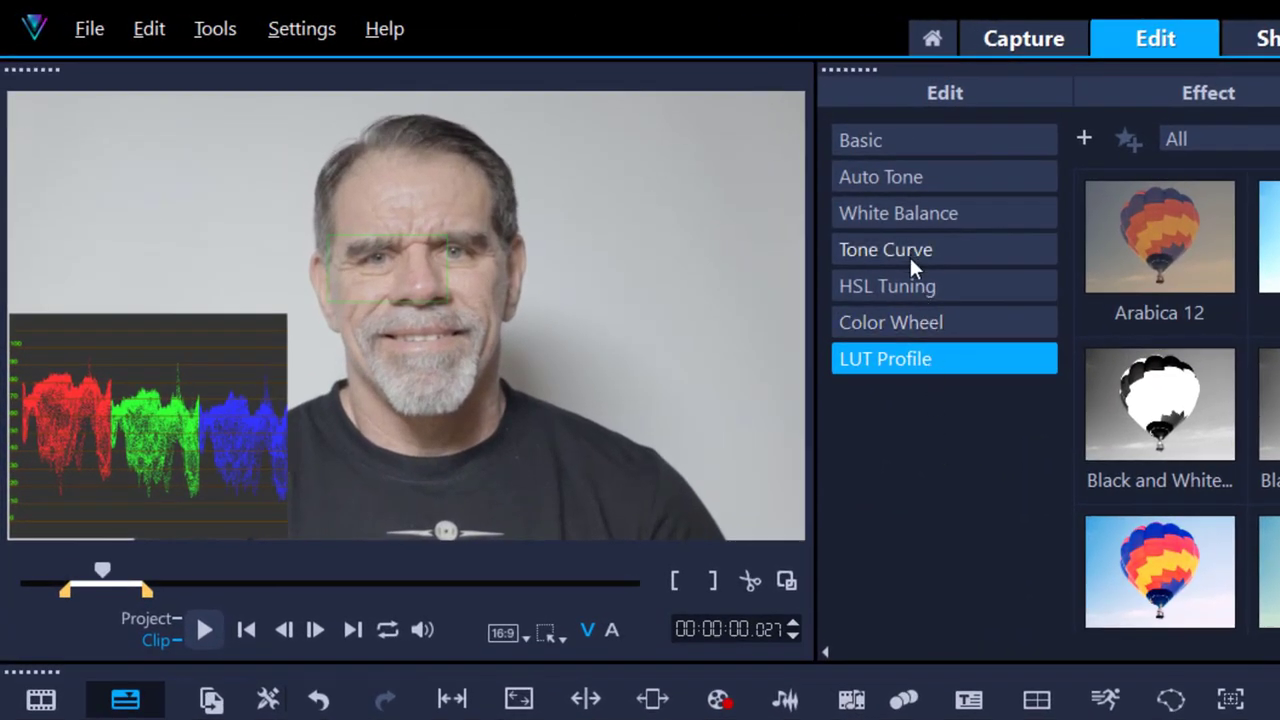
{"action": "left_click", "coordinate": [909, 248]}
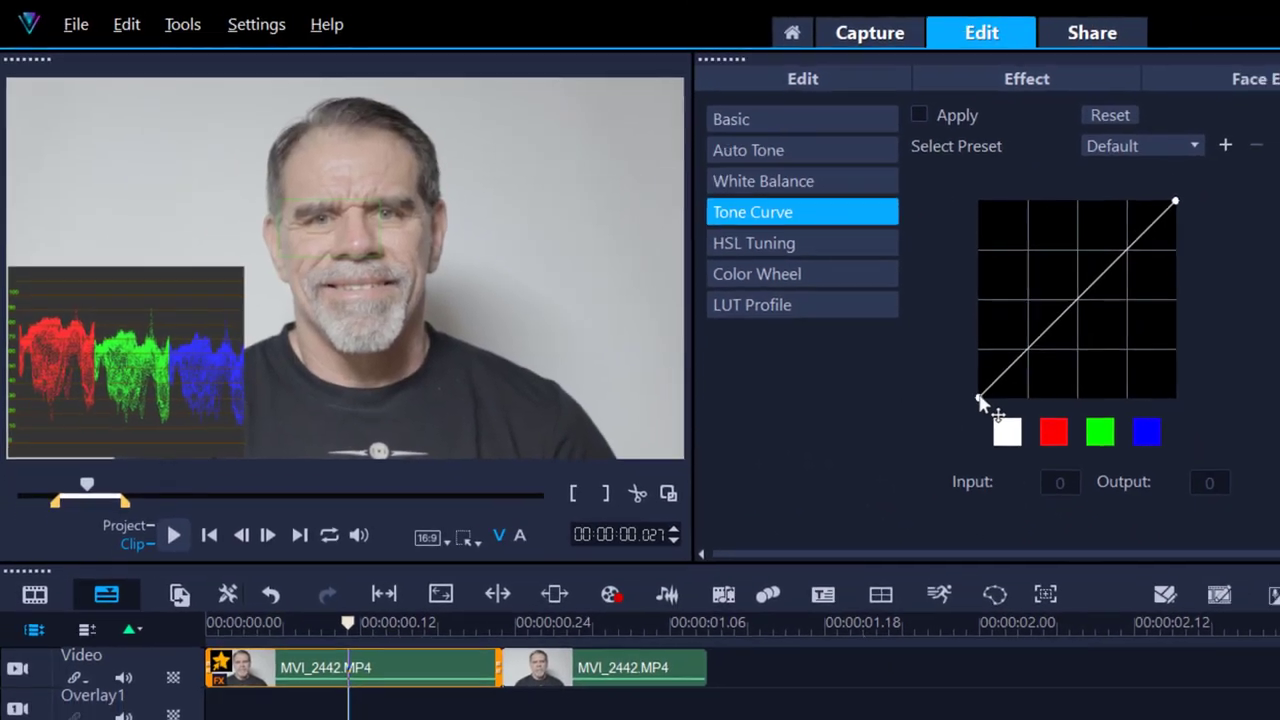
Move the tone curve's black point to Input 23, Output 1 and pull the white point in, then review the footage.
{"action": "left_click_drag", "start_coordinate": [980, 400], "coordinate": [958, 385]}
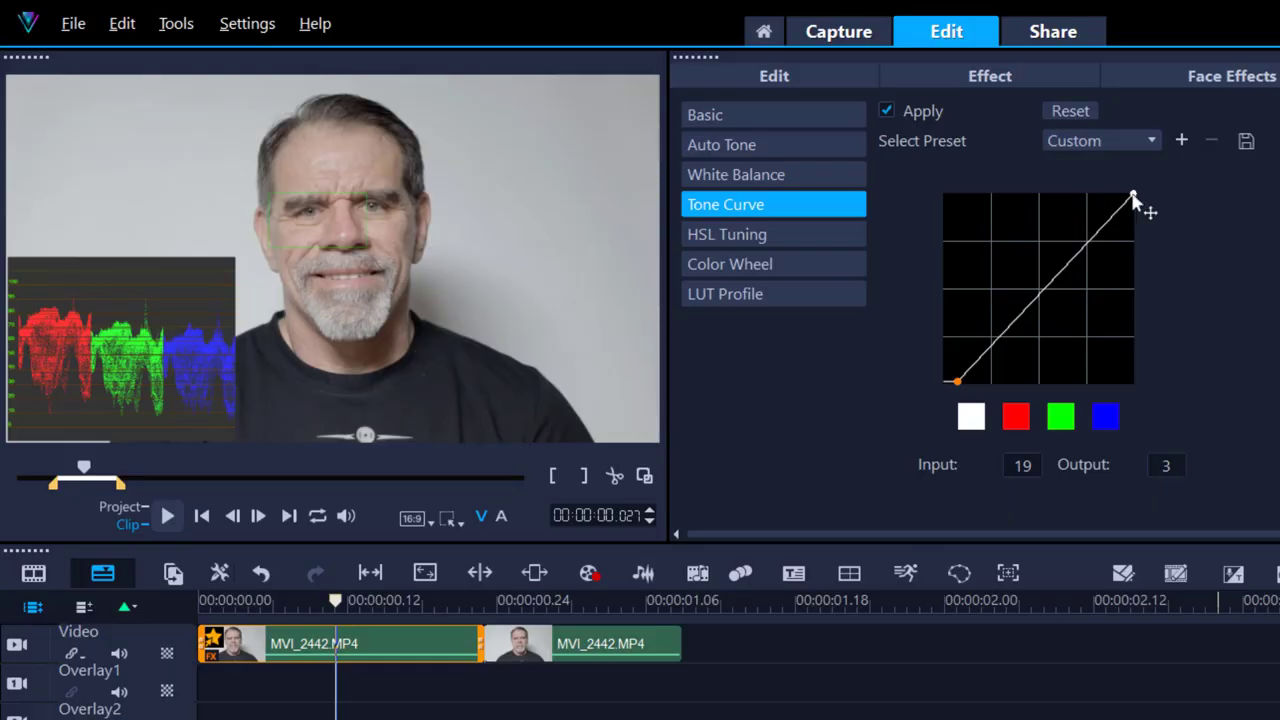
{"action": "left_click_drag", "start_coordinate": [1133, 196], "coordinate": [1117, 195]}
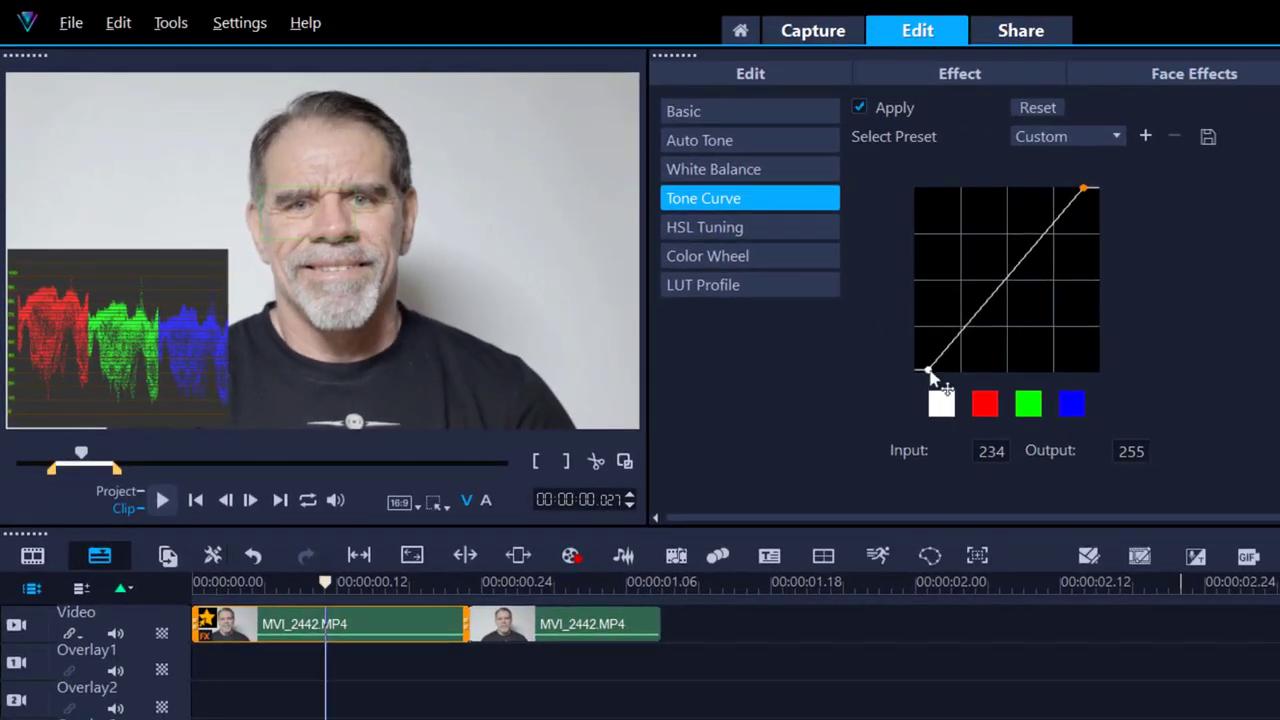
{"action": "left_click", "coordinate": [929, 370]}
{"action": "left_click_drag", "start_coordinate": [925, 374], "coordinate": [932, 375]}
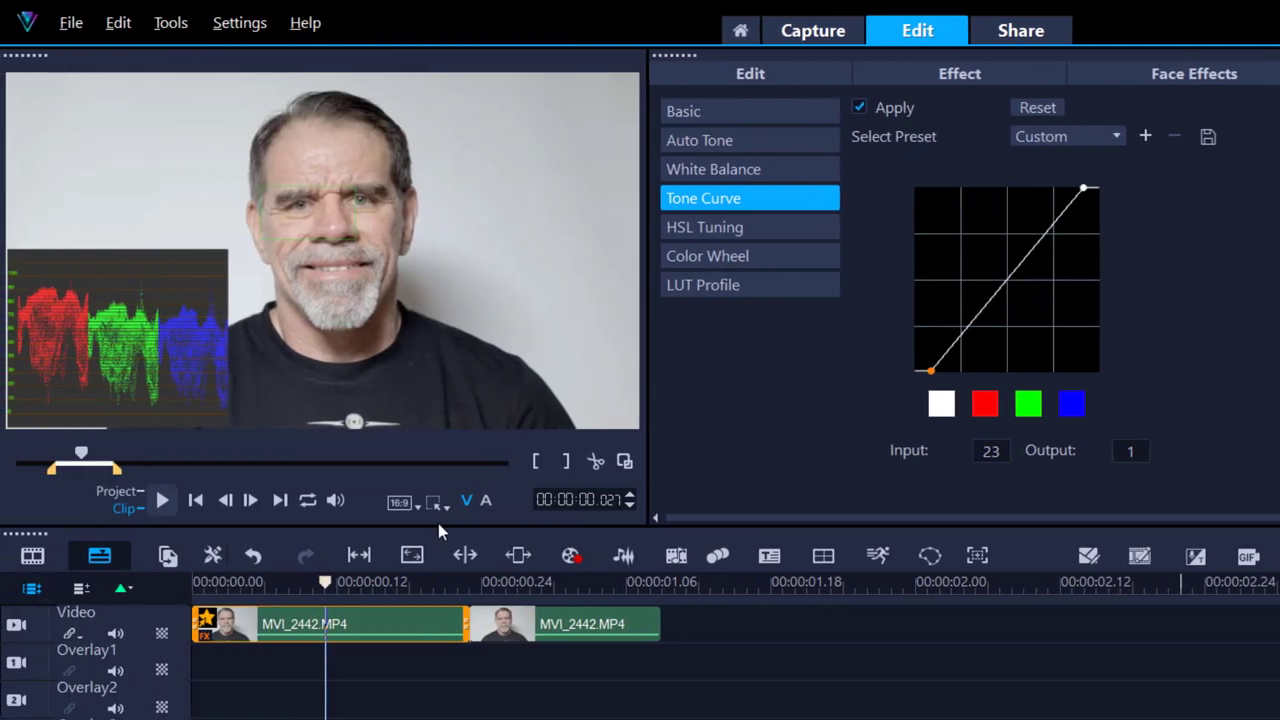
{"action": "left_click", "coordinate": [331, 586]}
{"action": "left_click_drag", "start_coordinate": [331, 586], "coordinate": [402, 592]}
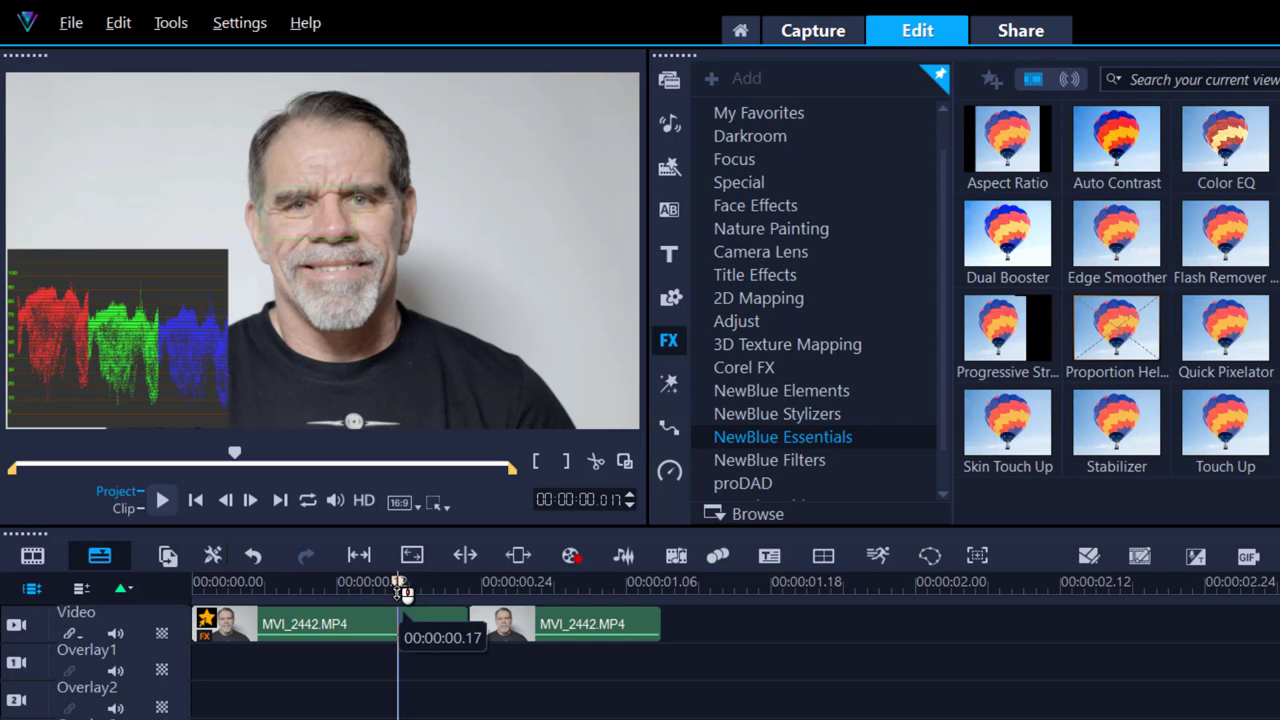
Preview around 00:00:00.10, then reopen the first clip's Tone Curve color settings.
{"action": "left_click_drag", "start_coordinate": [405, 592], "coordinate": [405, 592]}
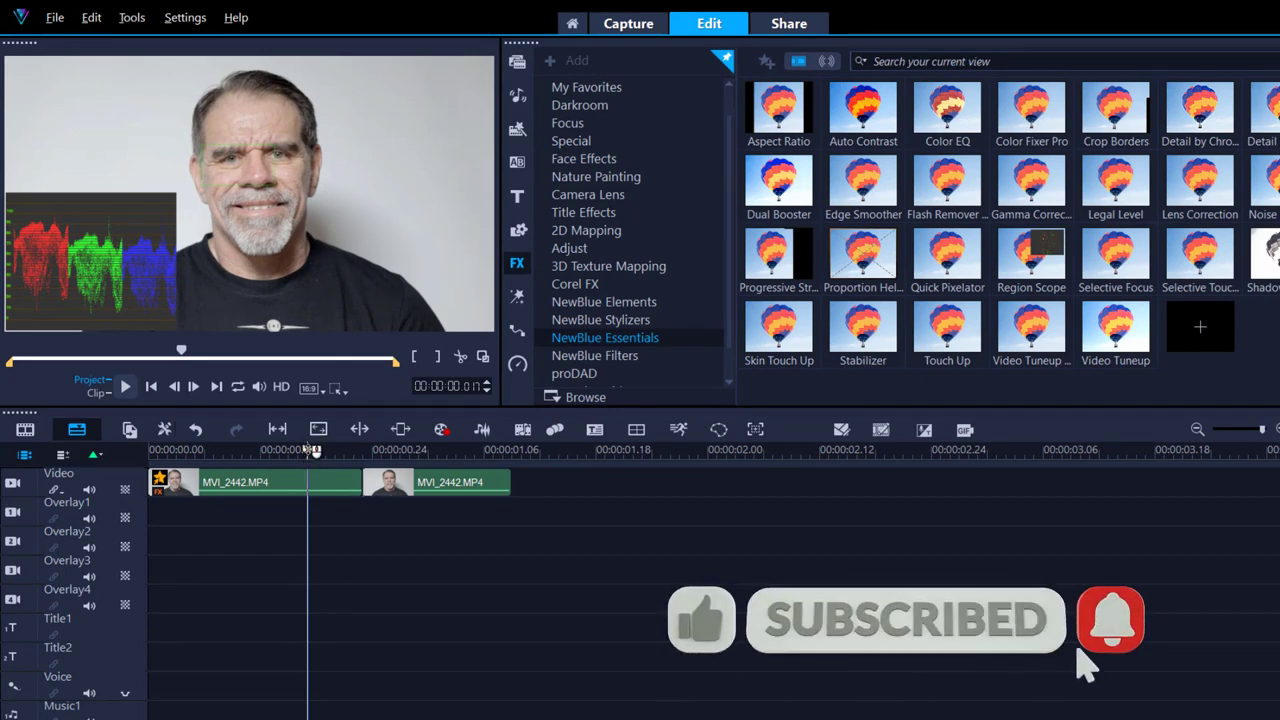
{"action": "left_click_drag", "start_coordinate": [313, 451], "coordinate": [277, 463]}
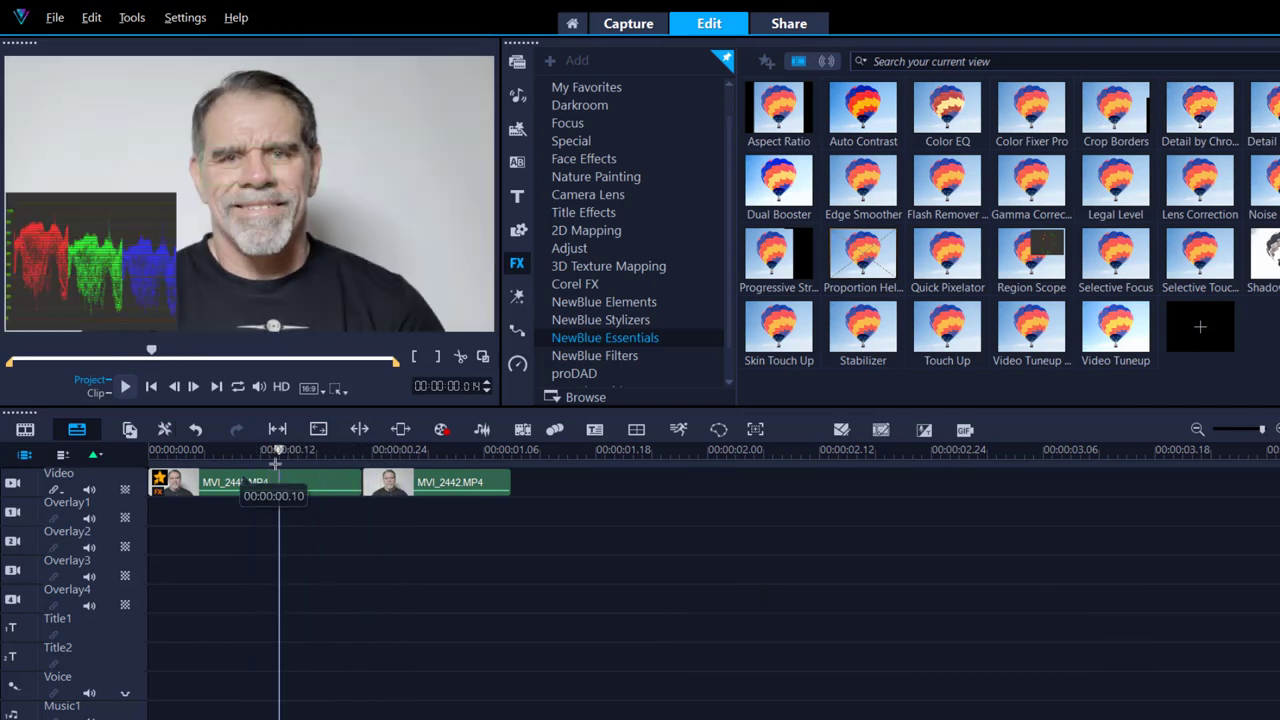
{"action": "left_click", "coordinate": [257, 483]}
{"action": "double_click", "coordinate": [257, 483]}
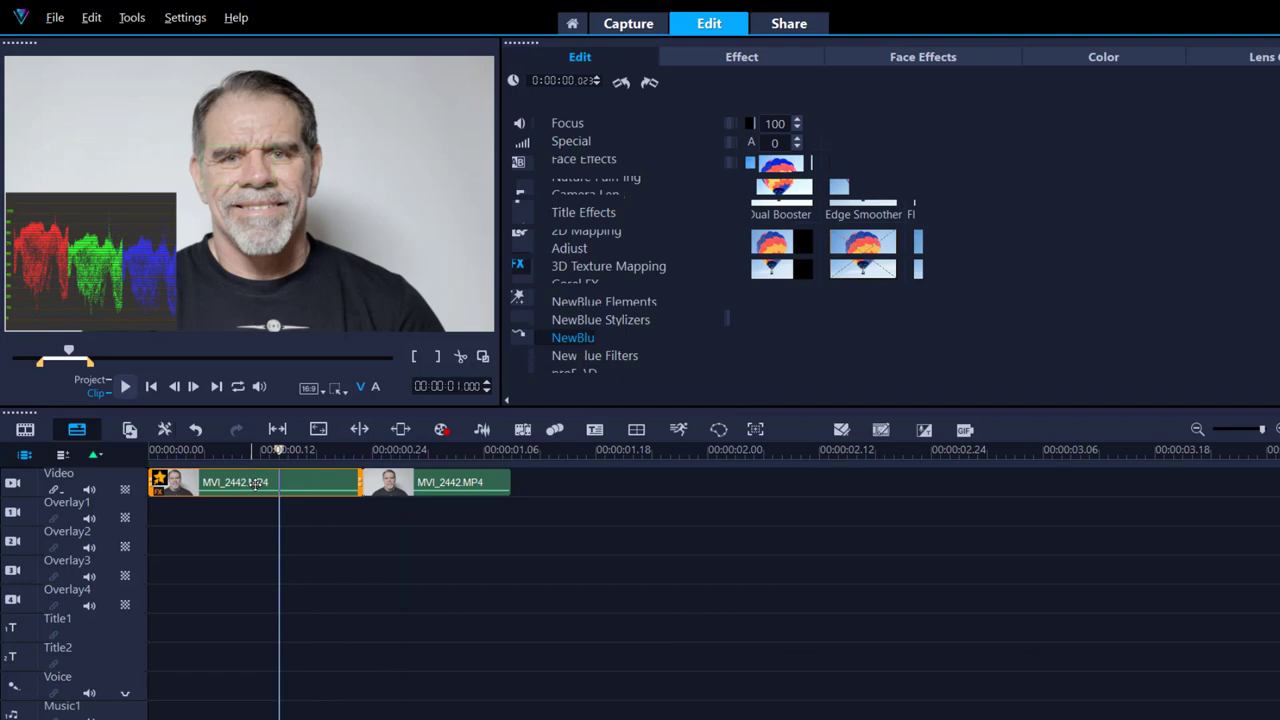
{"action": "left_click", "coordinate": [1093, 57]}
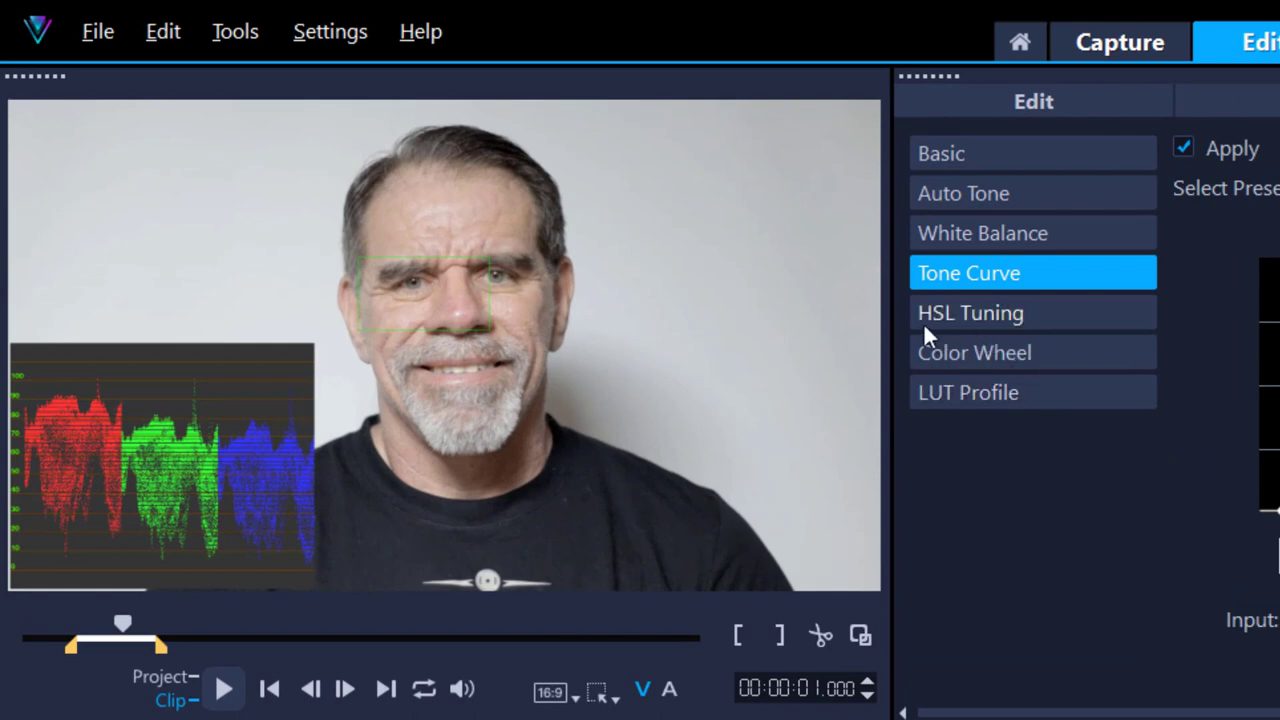
In HSL Tuning, try shifting the skin's red and orange hues on the face.
{"action": "left_click", "coordinate": [963, 312]}
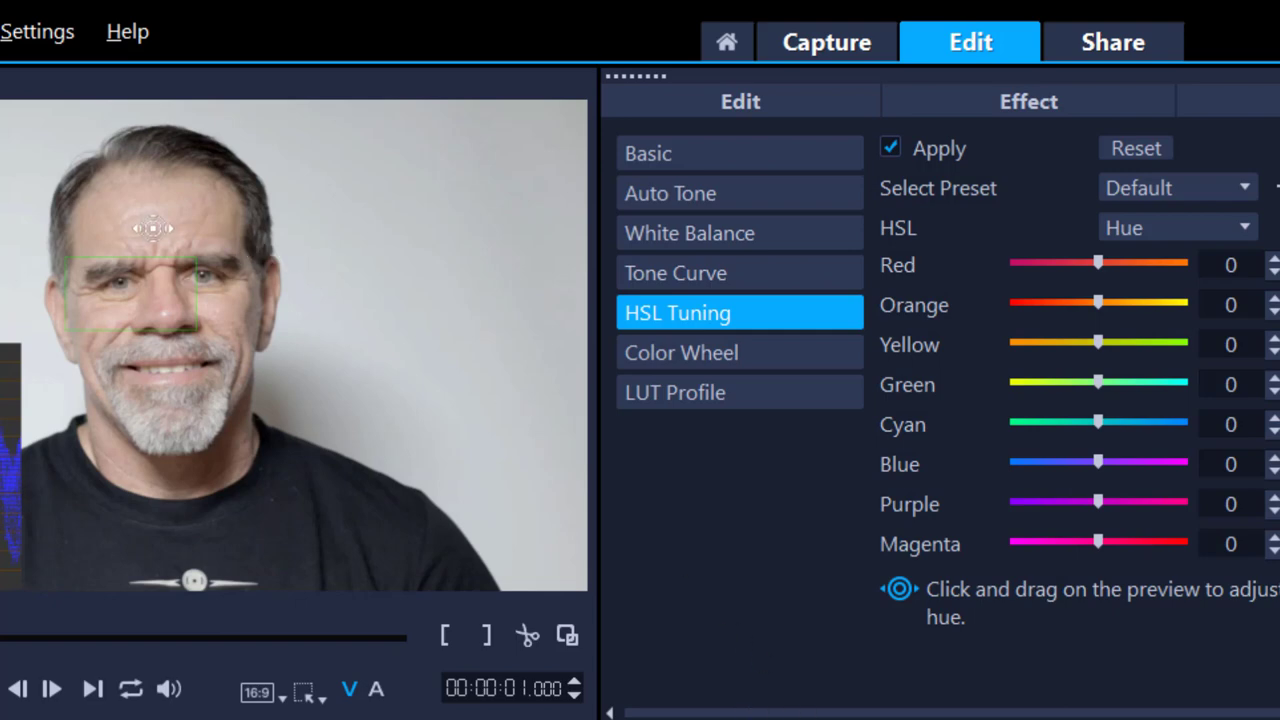
{"action": "mouse_move", "coordinate": [152, 228]}
{"action": "left_mouse_down"}
{"action": "mouse_move", "coordinate": [228, 226]}
{"action": "mouse_move", "coordinate": [117, 222]}
{"action": "mouse_move", "coordinate": [305, 235]}
{"action": "mouse_move", "coordinate": [44, 227]}
{"action": "mouse_move", "coordinate": [329, 246]}
{"action": "mouse_move", "coordinate": [157, 223]}
{"action": "left_mouse_up"}
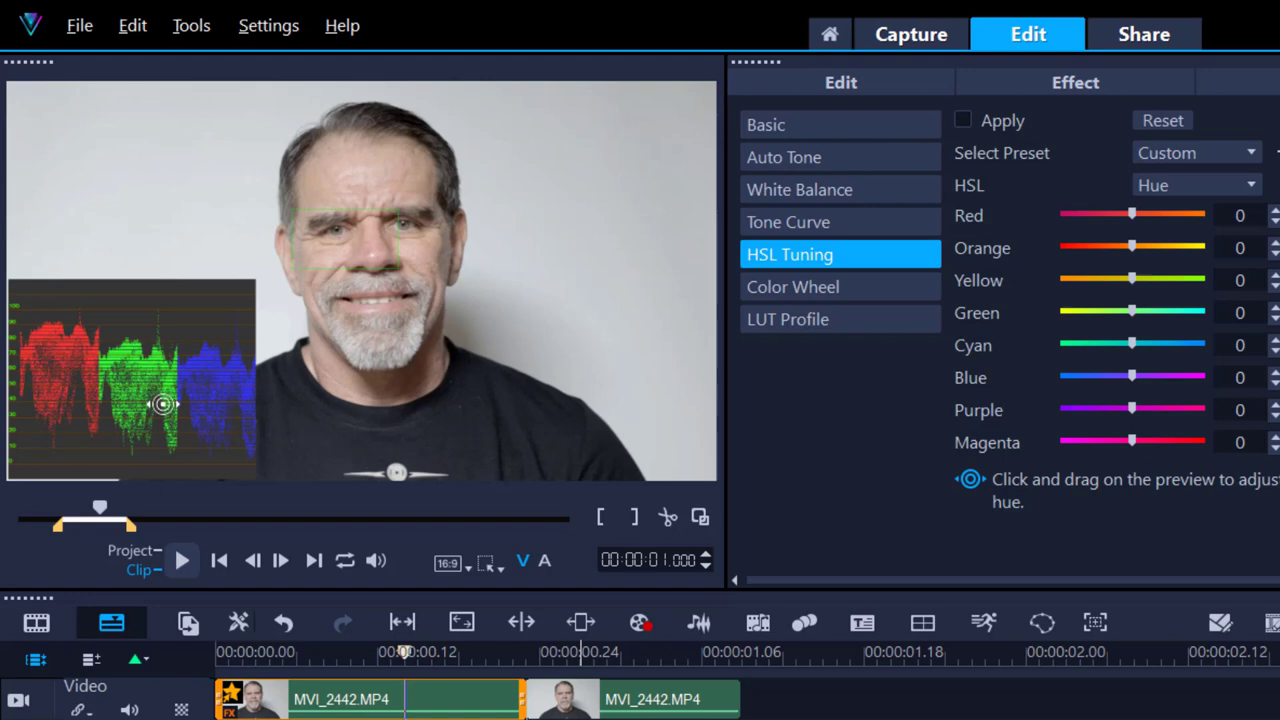
{"action": "mouse_move", "coordinate": [366, 180]}
{"action": "left_mouse_down"}
{"action": "mouse_move", "coordinate": [474, 186]}
{"action": "mouse_move", "coordinate": [385, 181]}
{"action": "left_mouse_up"}
Reset HSL, switch to Saturation, and boost the face's skin tones to Red 24, Orange 33.
{"action": "left_click", "coordinate": [1160, 121]}
{"action": "left_click", "coordinate": [1170, 184]}
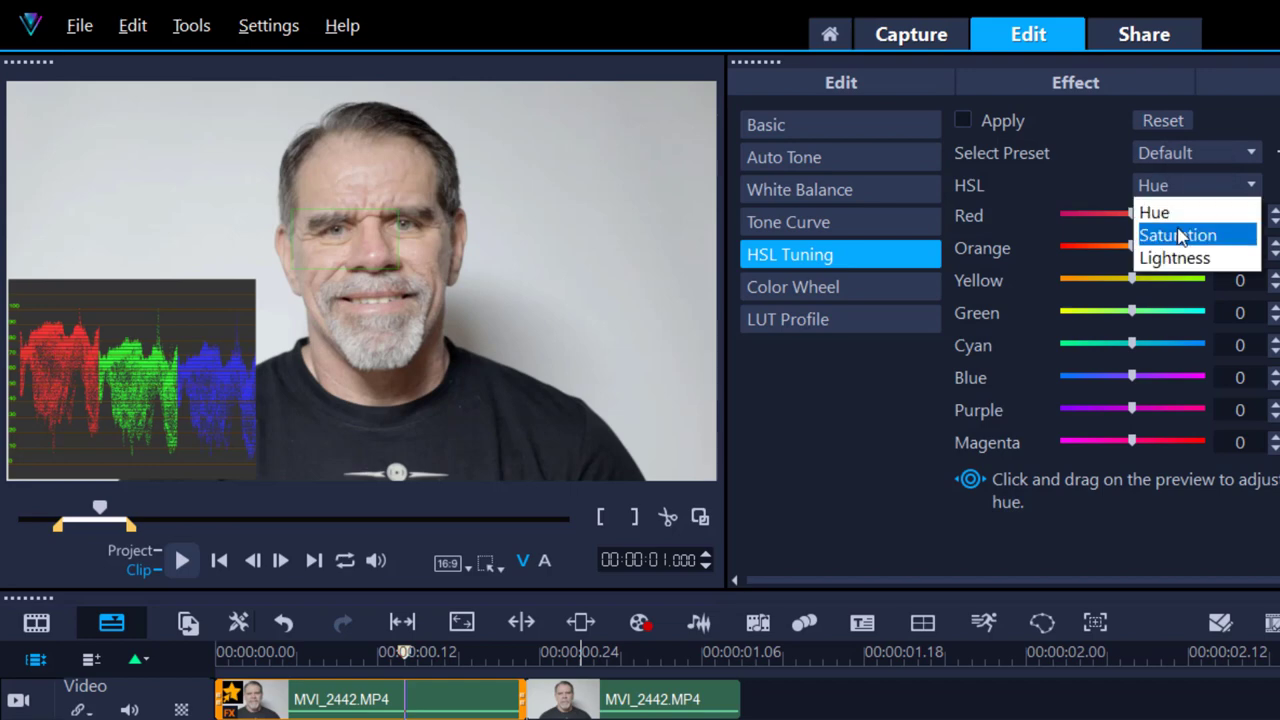
{"action": "left_click", "coordinate": [1177, 235]}
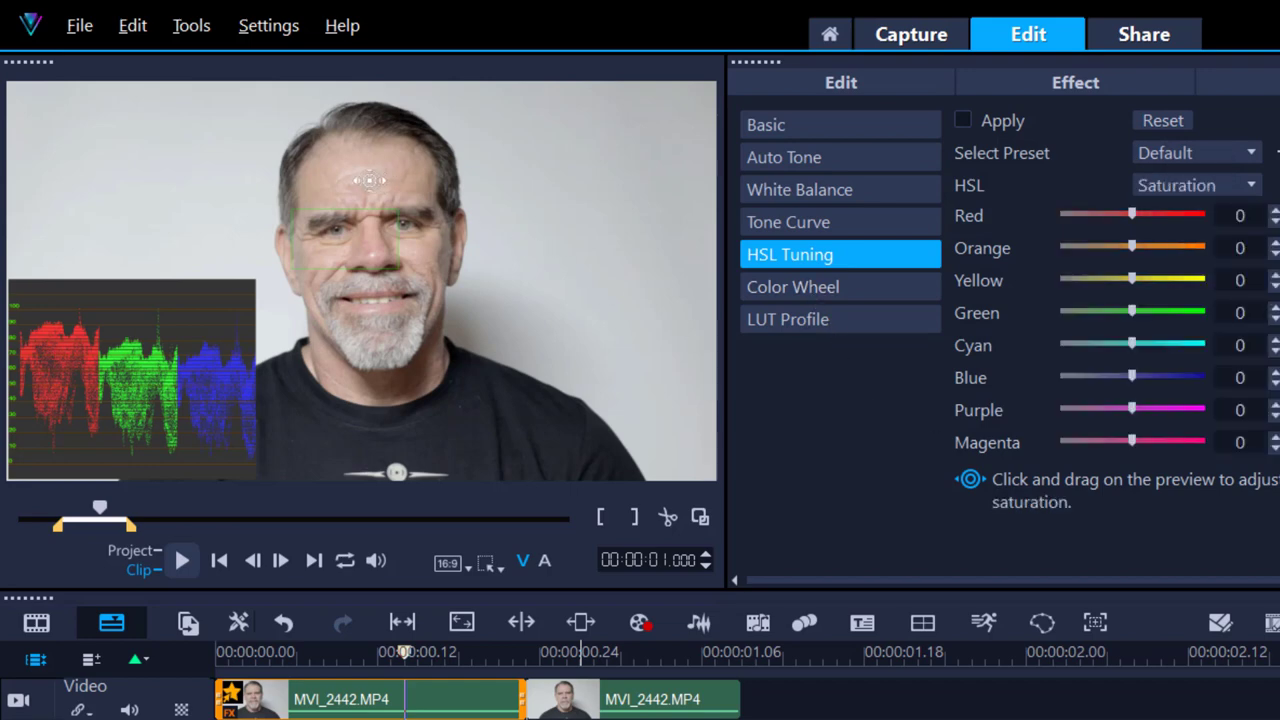
{"action": "left_click_drag", "start_coordinate": [382, 184], "coordinate": [453, 188]}
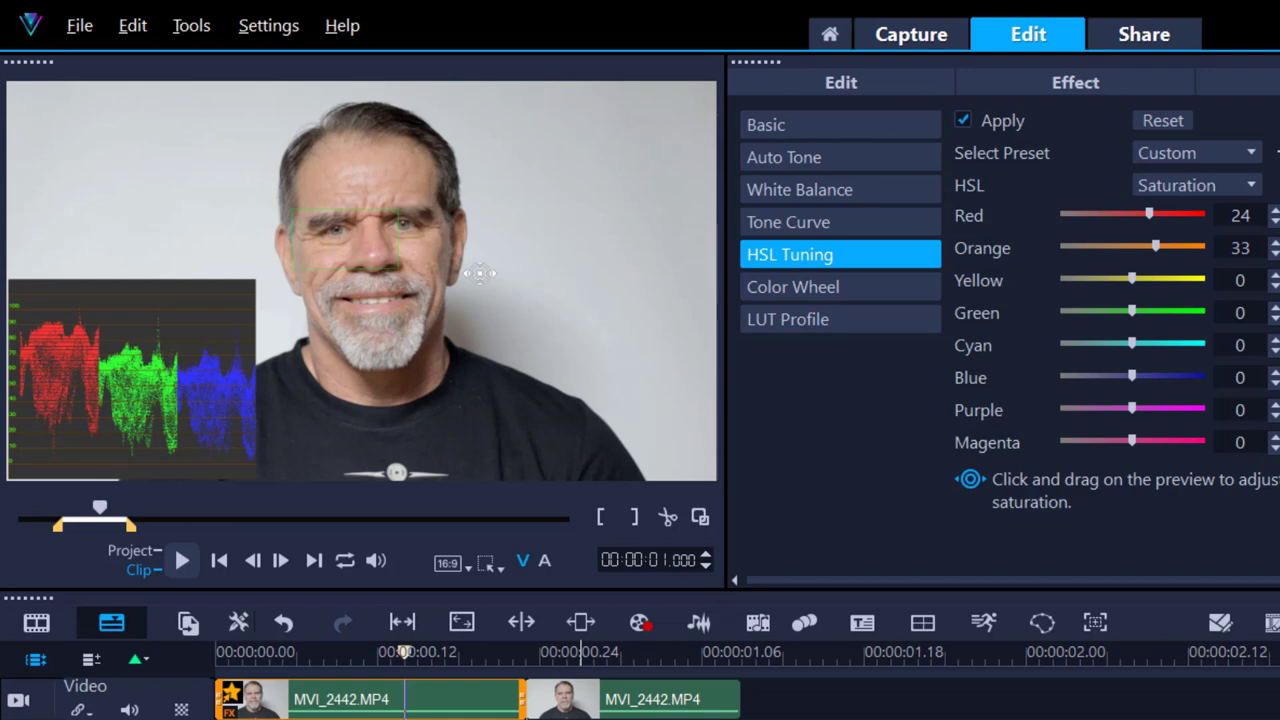
Delete the Region Scope filter through the first clip's FX list.
{"action": "left_click", "coordinate": [411, 652]}
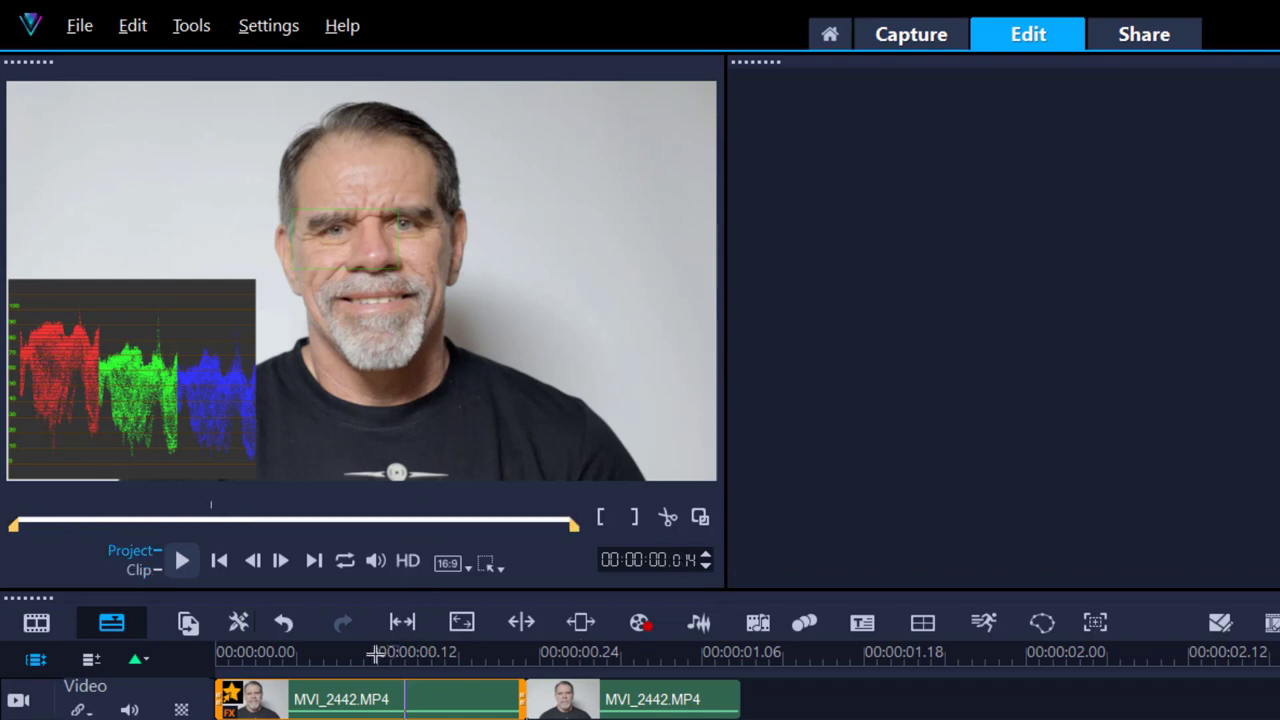
{"action": "mouse_move", "coordinate": [411, 652]}
{"action": "left_mouse_down"}
{"action": "mouse_move", "coordinate": [594, 655]}
{"action": "mouse_move", "coordinate": [398, 663]}
{"action": "left_mouse_up"}
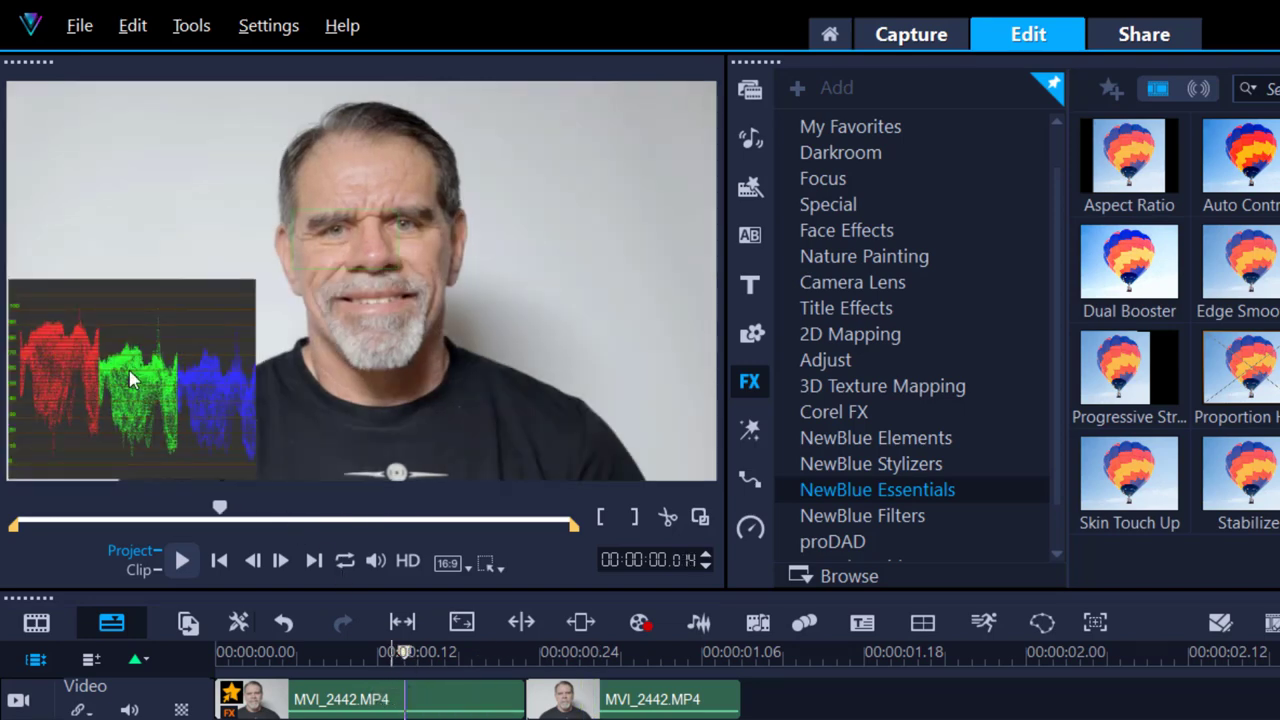
{"action": "left_click", "coordinate": [227, 690]}
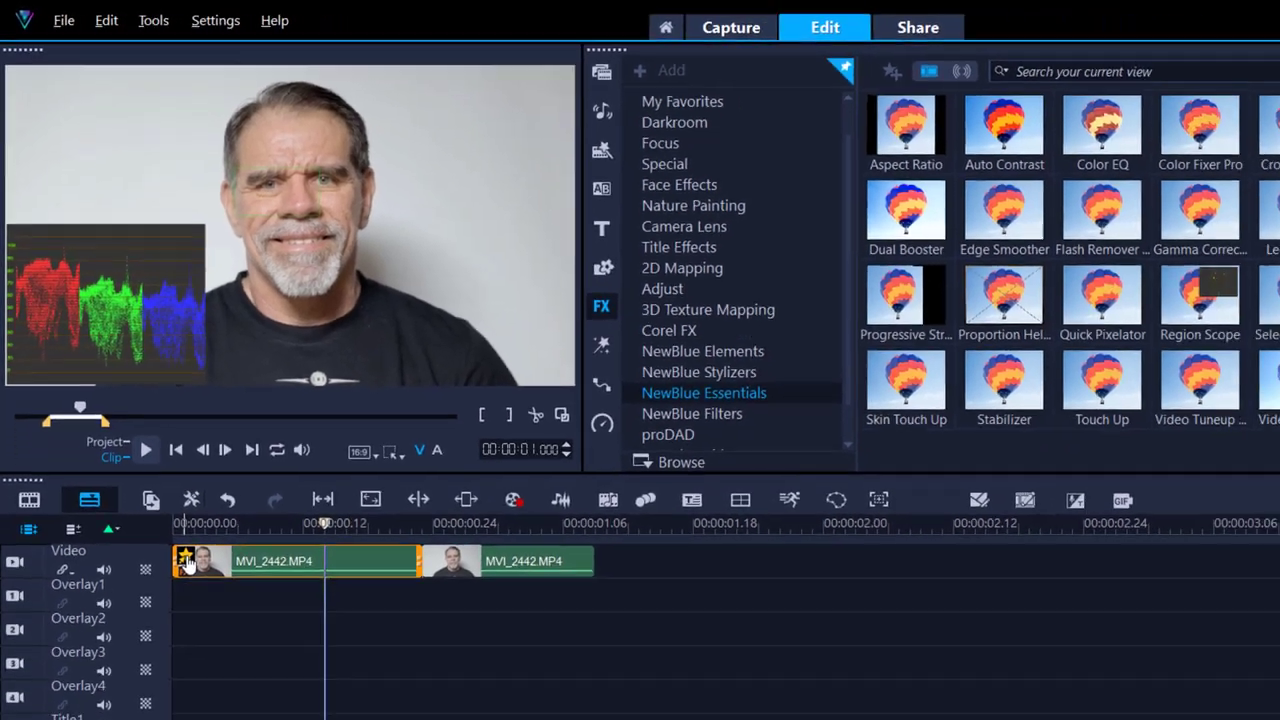
{"action": "left_click", "coordinate": [187, 563]}
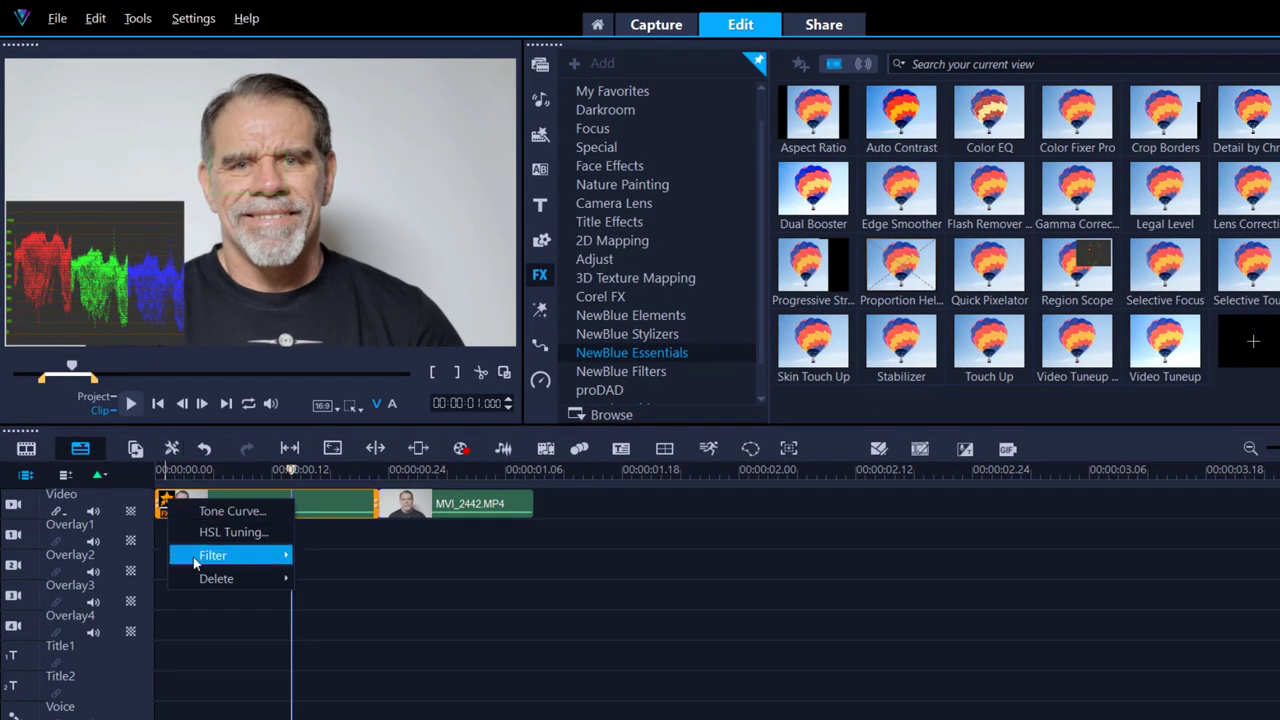
{"action": "mouse_move", "coordinate": [210, 578]}
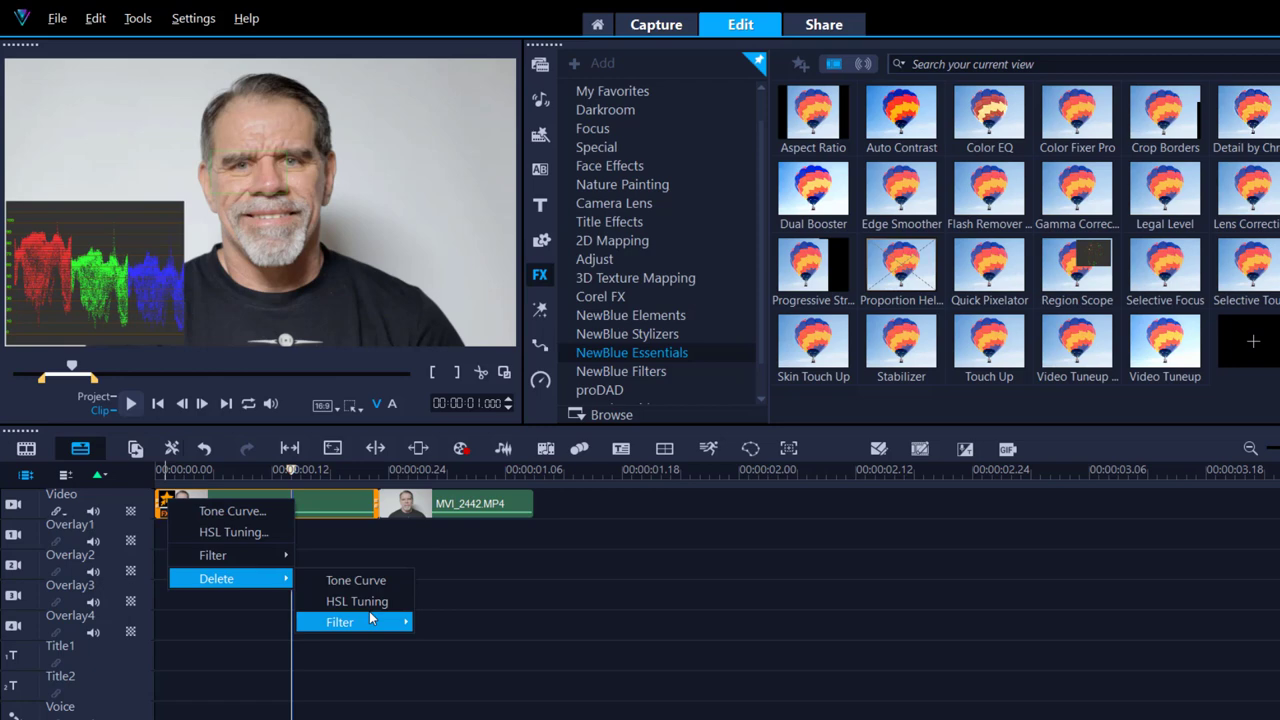
{"action": "mouse_move", "coordinate": [365, 622]}
{"action": "left_click", "coordinate": [485, 631]}
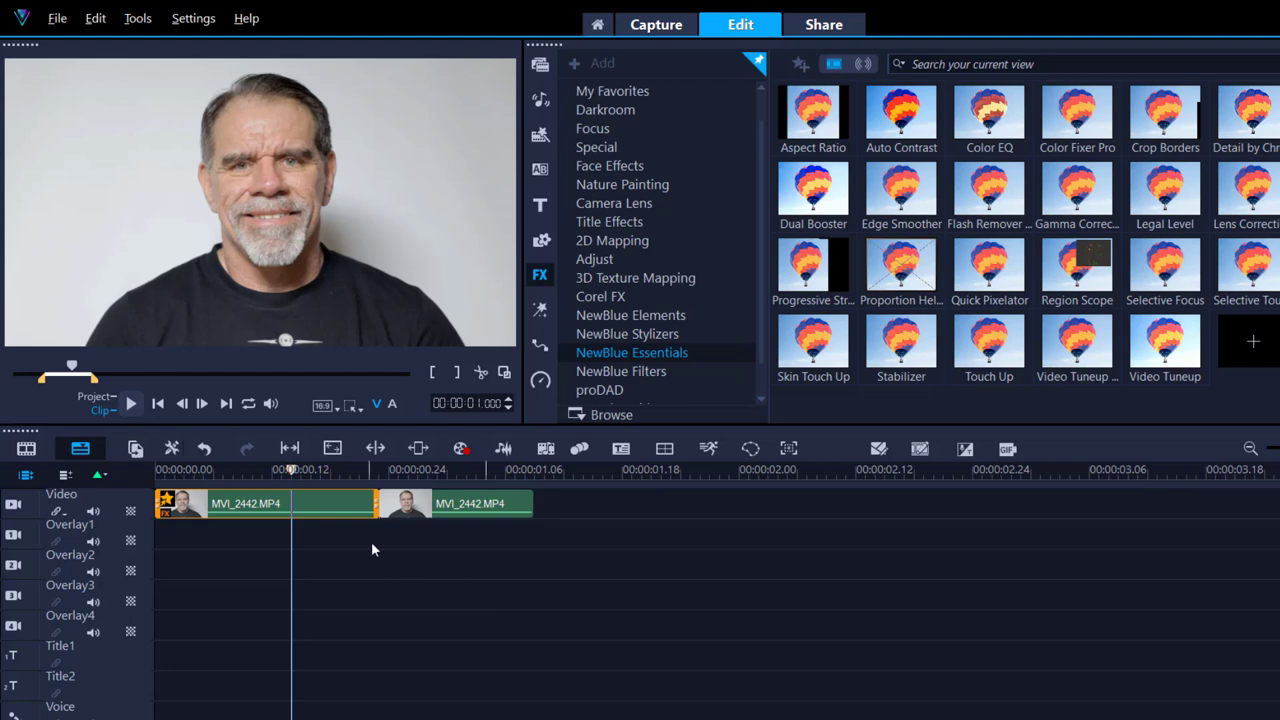
Apply the BlueHour LUT Profile to the first clip at intensity 44.
{"action": "double_click", "coordinate": [330, 501]}
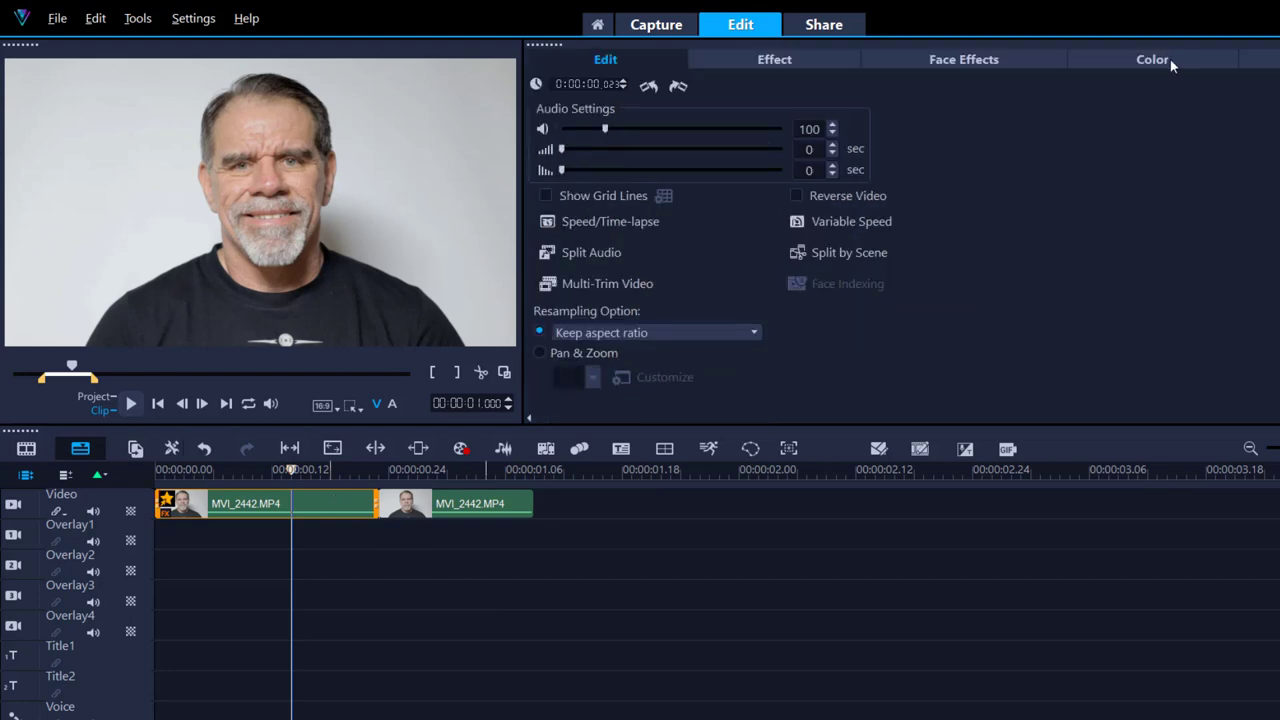
{"action": "left_click", "coordinate": [1170, 59]}
{"action": "left_click", "coordinate": [600, 183]}
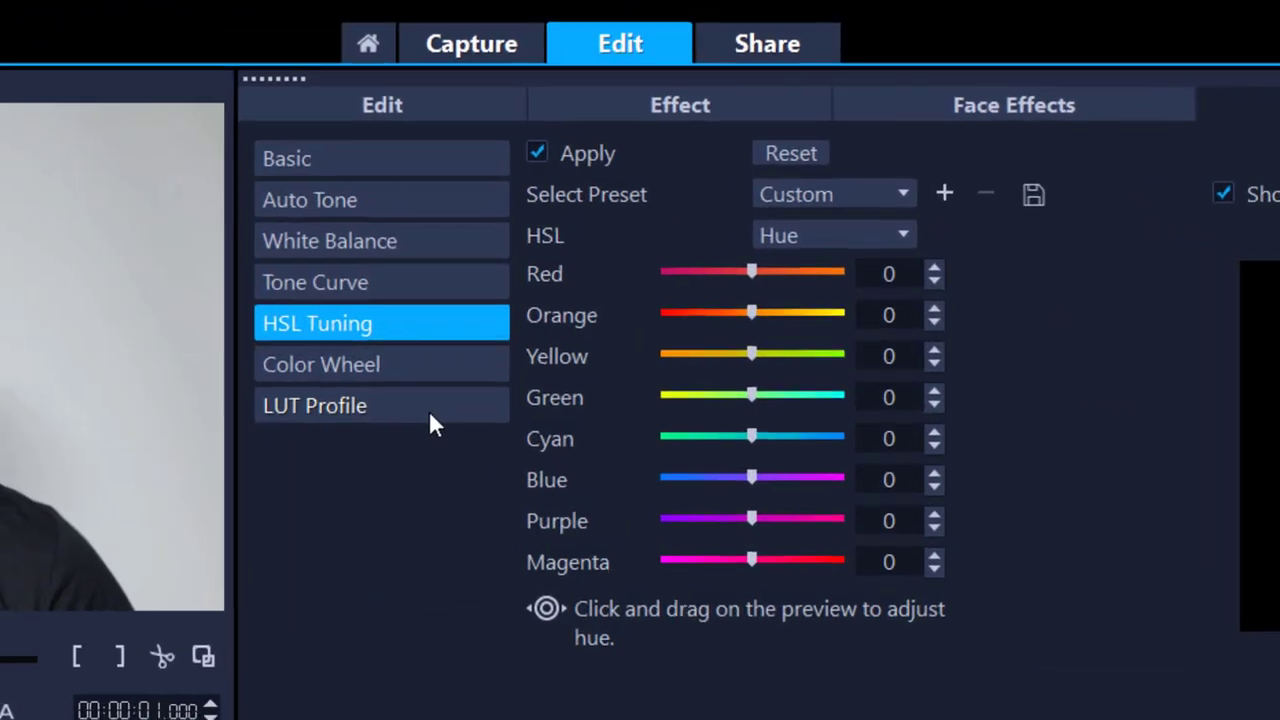
{"action": "left_click", "coordinate": [432, 420]}
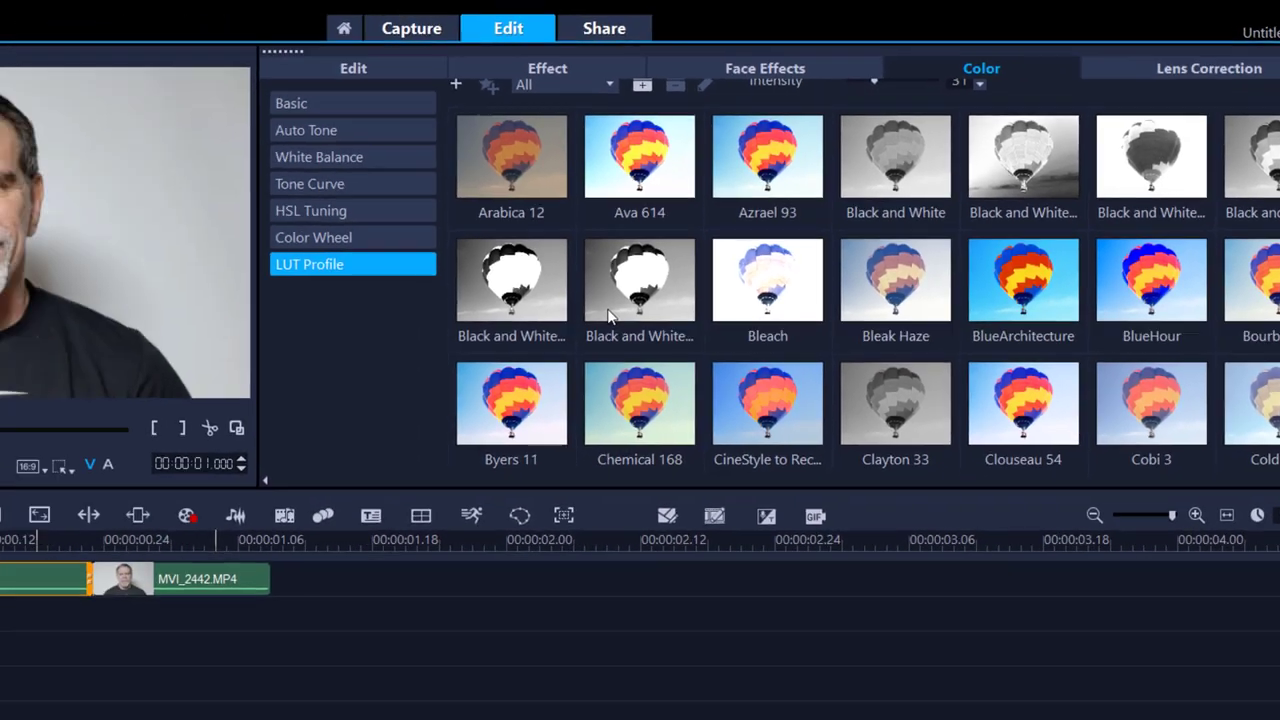
{"action": "scroll", "coordinate": [664, 359], "scroll_direction": "down", "scroll_amount": 2}
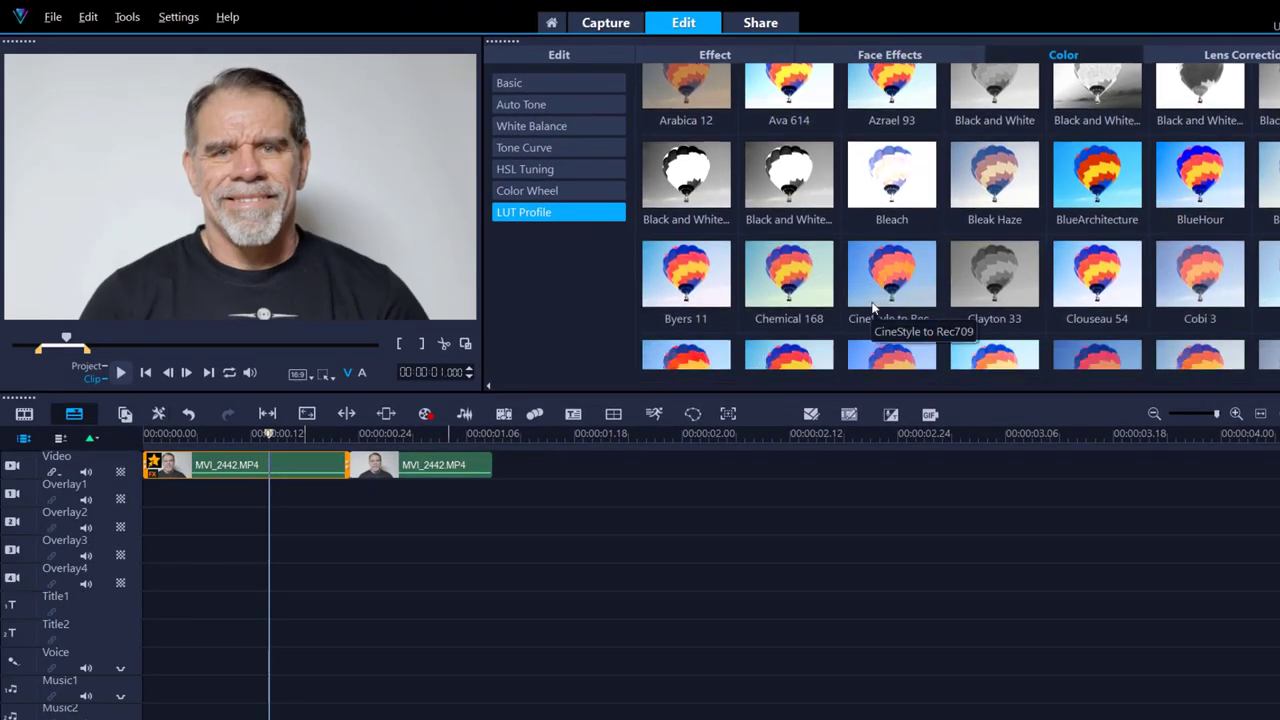
{"action": "scroll", "coordinate": [865, 300], "scroll_direction": "up", "scroll_amount": 2}
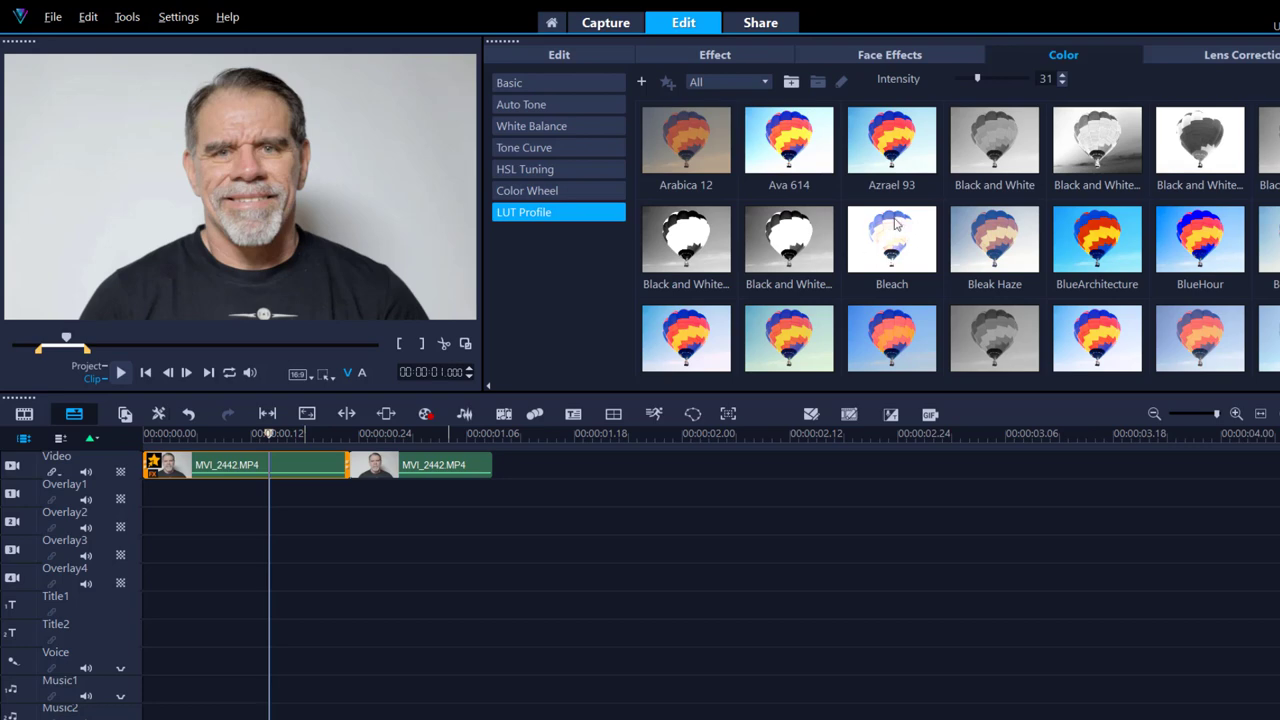
{"action": "left_click_drag", "start_coordinate": [980, 84], "coordinate": [1033, 86]}
{"action": "left_click", "coordinate": [1186, 250]}
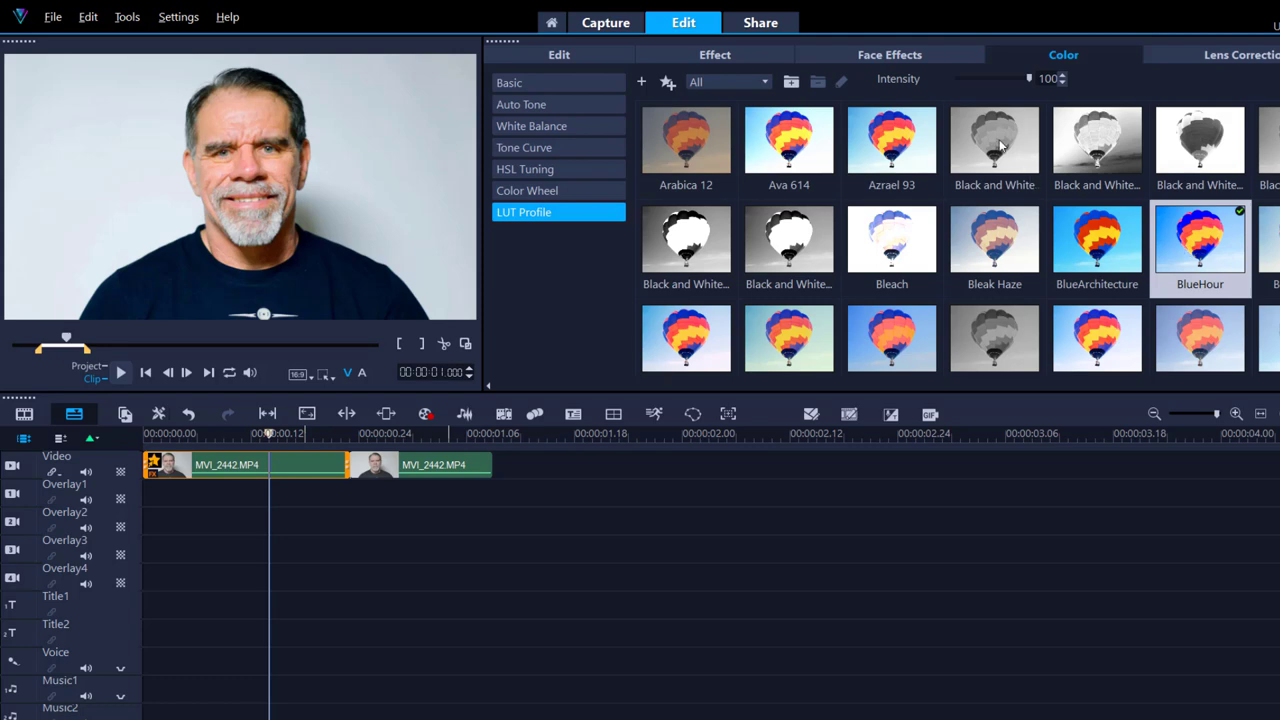
{"action": "left_click_drag", "start_coordinate": [1027, 85], "coordinate": [989, 90]}
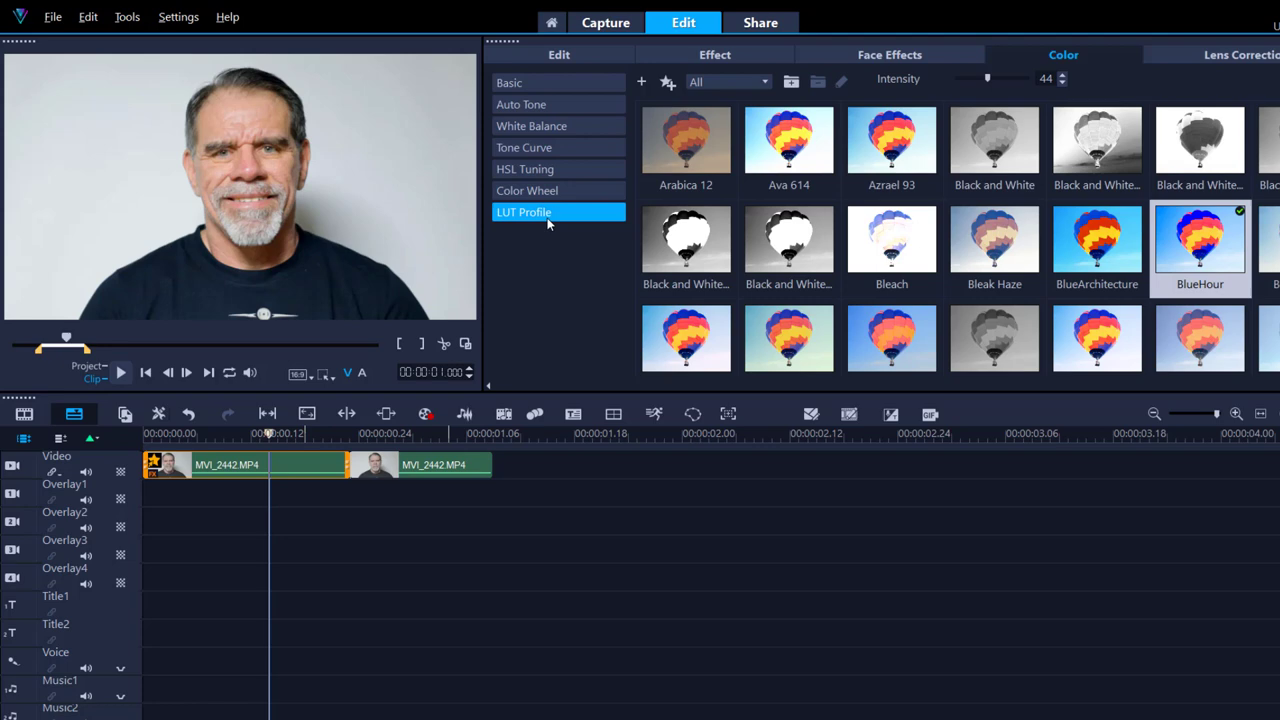
Deselect the BlueHour LUT, then drag ColorFast from NewBlue Filters onto the first clip.
{"action": "left_click", "coordinate": [1204, 261]}
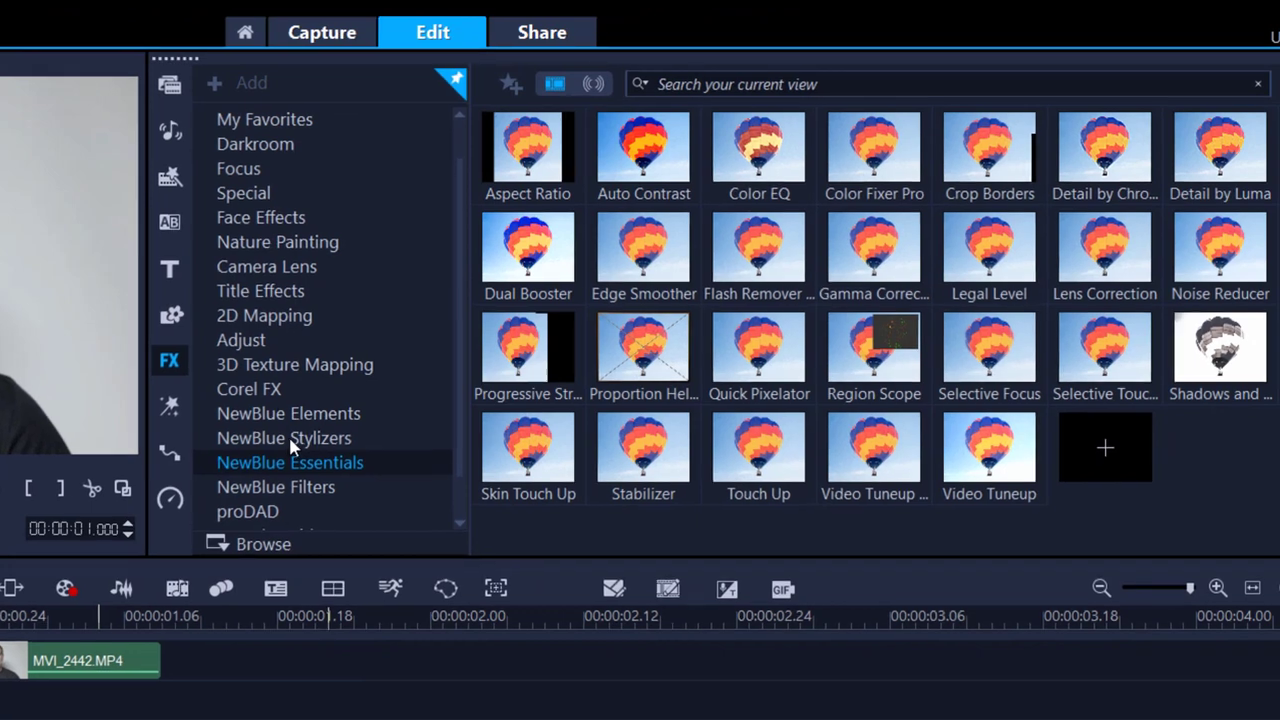
{"action": "left_click", "coordinate": [581, 306]}
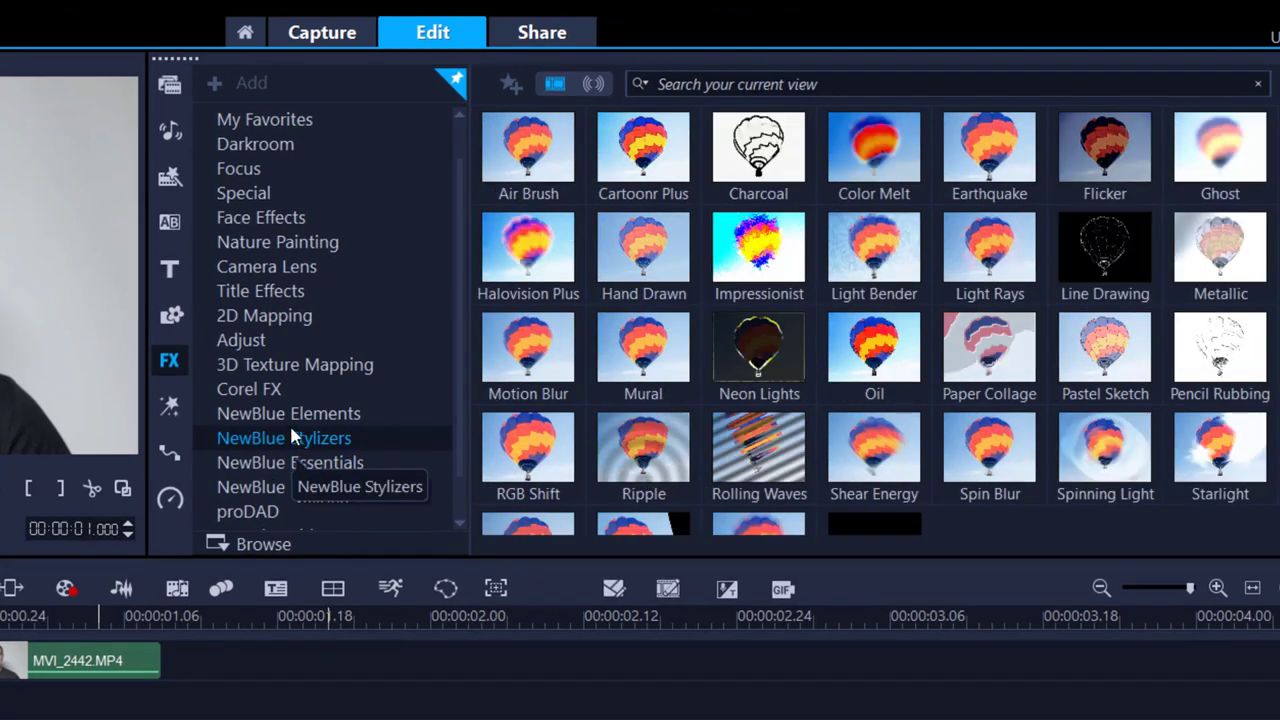
{"action": "left_click", "coordinate": [291, 418]}
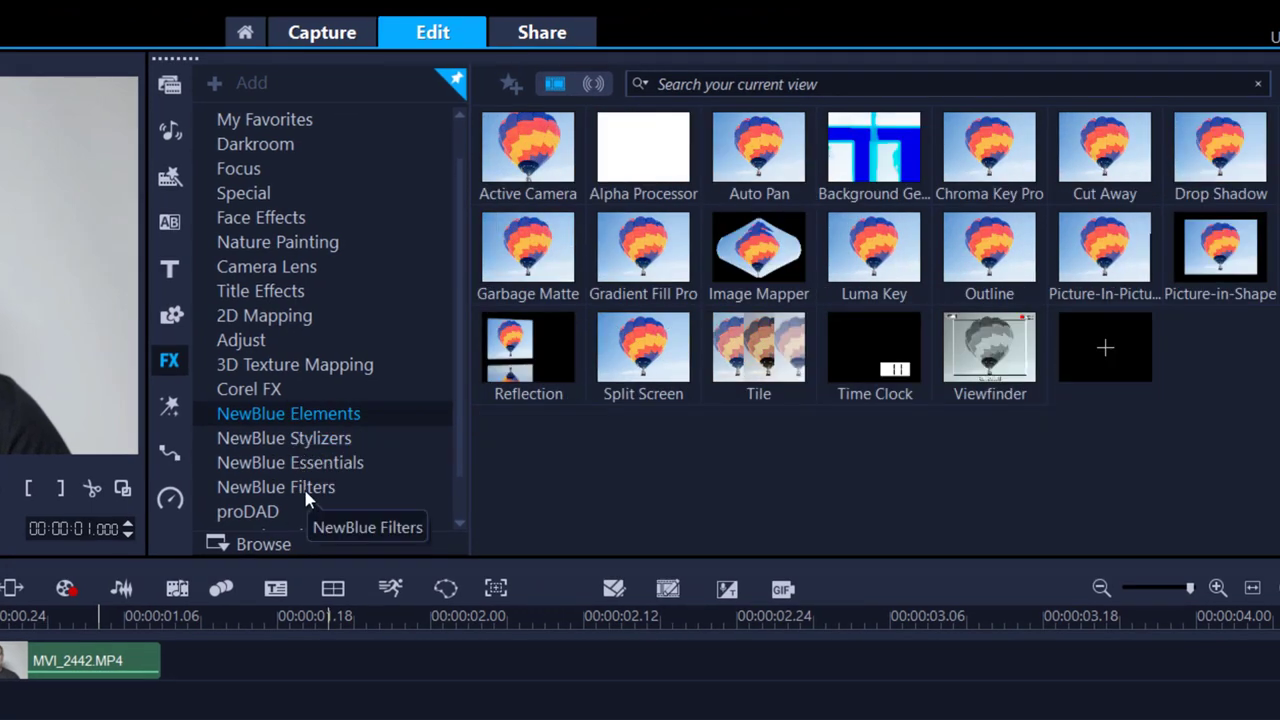
{"action": "left_click", "coordinate": [307, 497]}
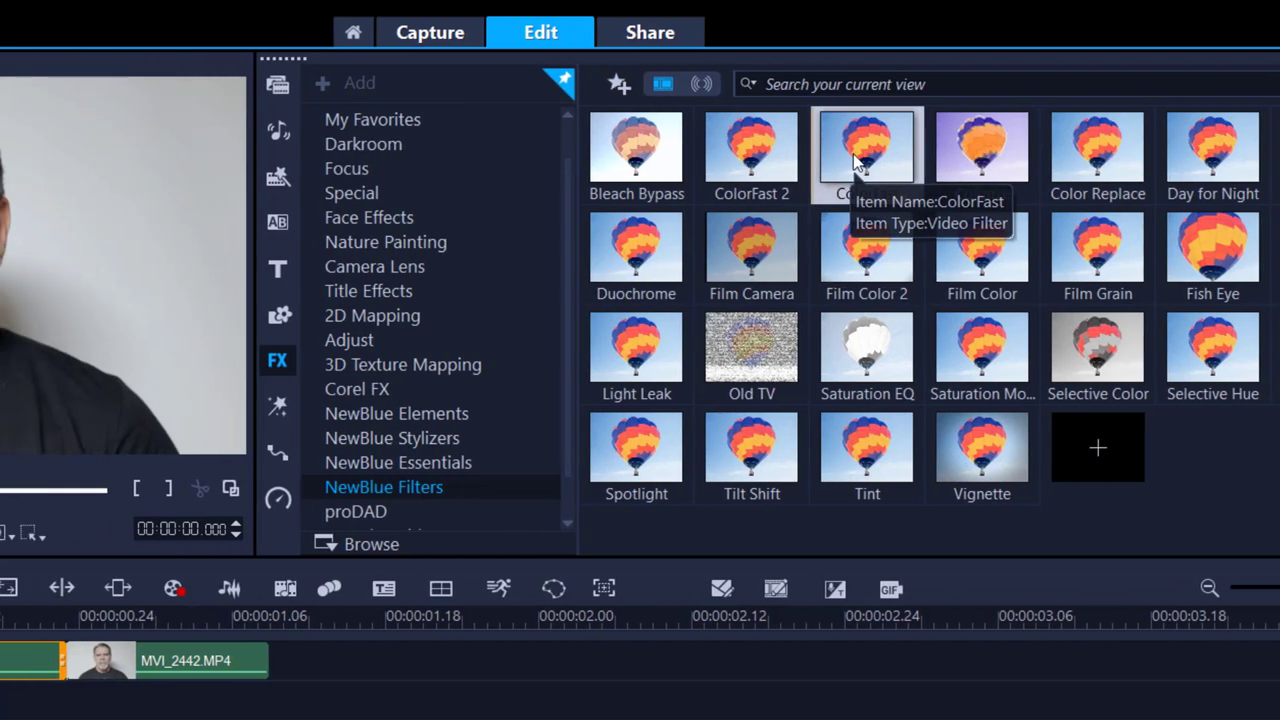
{"action": "left_click_drag", "start_coordinate": [748, 163], "coordinate": [373, 667]}
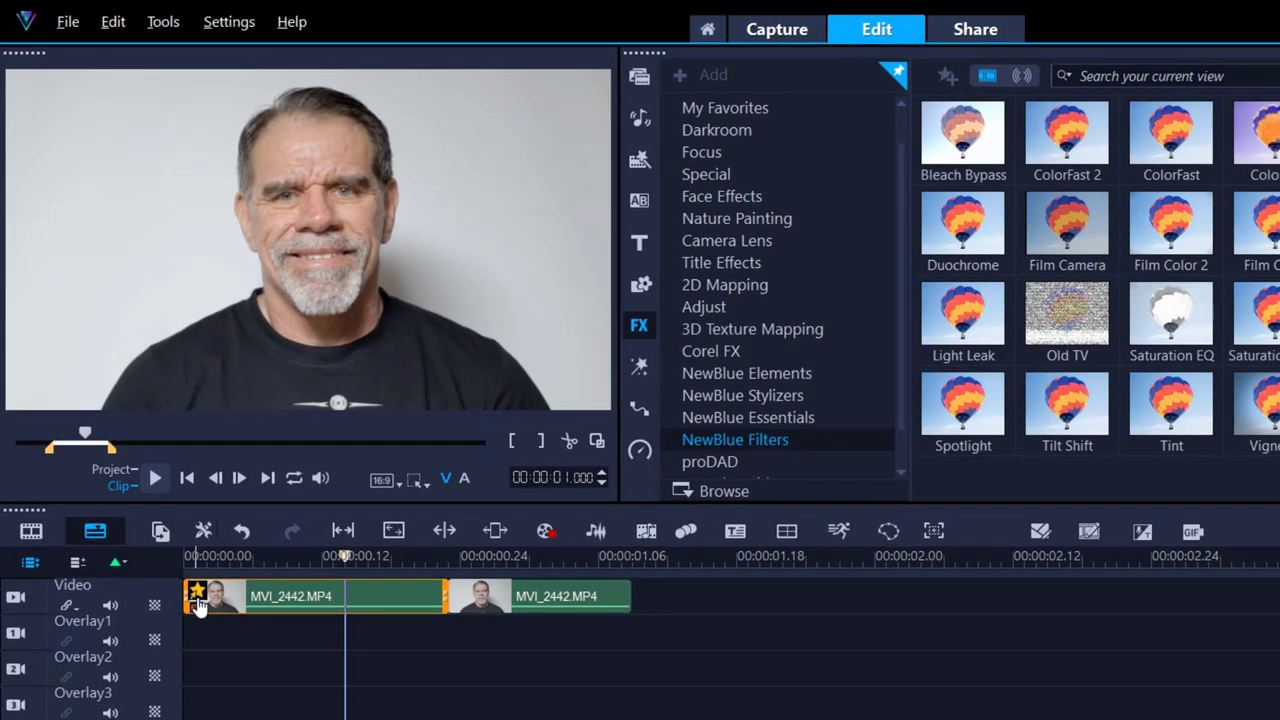
Open NewBlue ColorFast on the first clip, apply the Make It Pop preset, and lower Shadow Threshold to 20.
{"action": "left_click", "coordinate": [198, 600]}
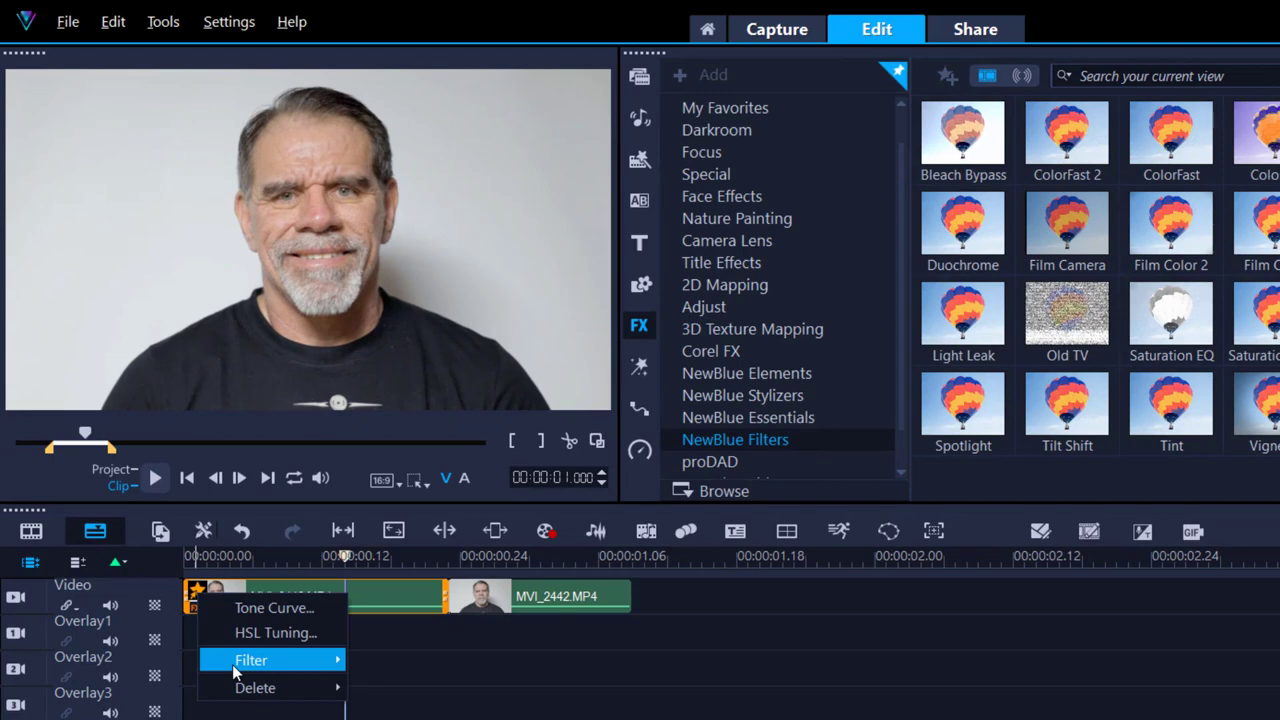
{"action": "mouse_move", "coordinate": [245, 662]}
{"action": "key", "text": "Escape"}
{"action": "key", "text": "Escape"}
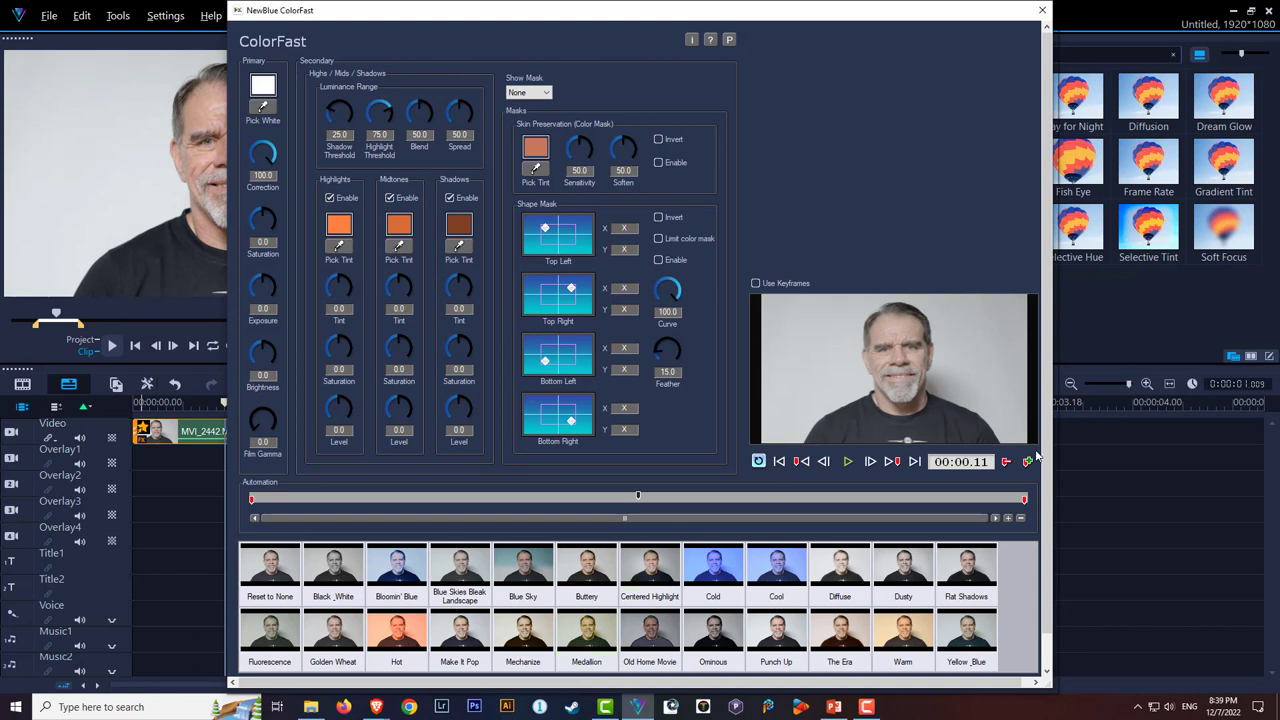
{"action": "scroll", "coordinate": [1047, 461], "scroll_direction": "down", "scroll_amount": 1}
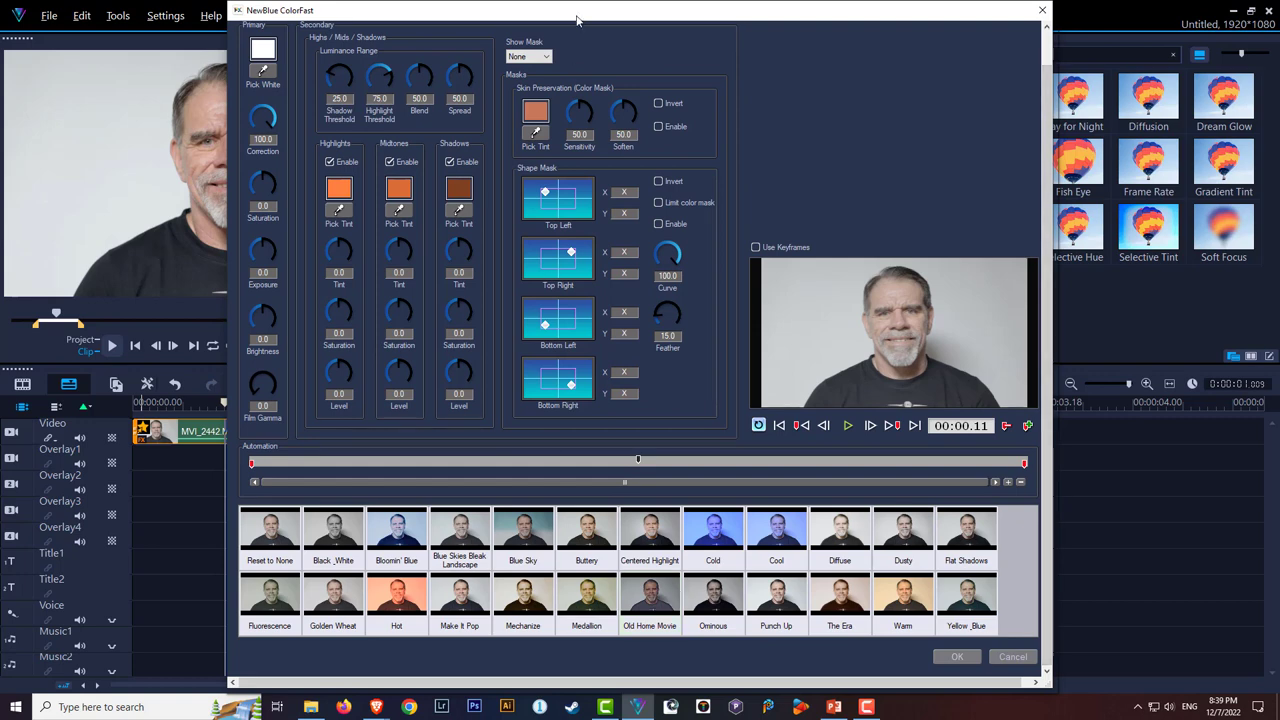
{"action": "left_click_drag", "start_coordinate": [578, 19], "coordinate": [720, 17]}
{"action": "left_click", "coordinate": [612, 606]}
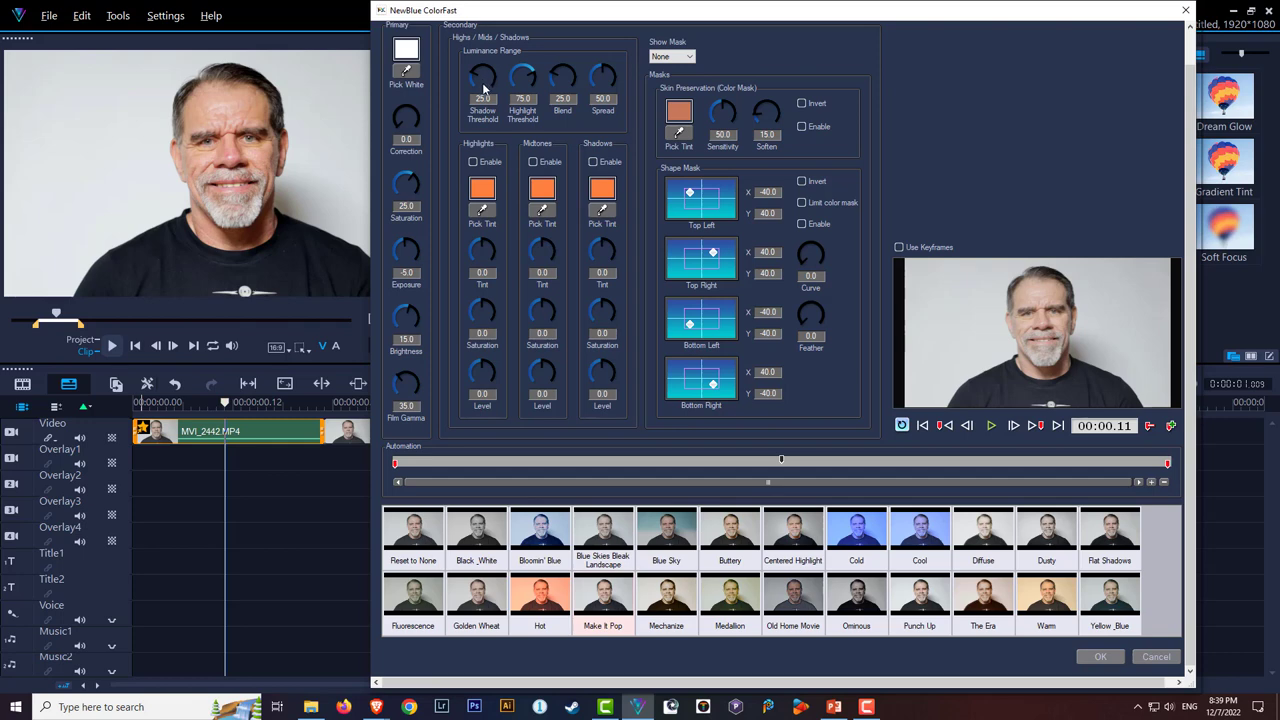
{"action": "scroll", "coordinate": [484, 88], "scroll_direction": "down", "scroll_amount": 1}
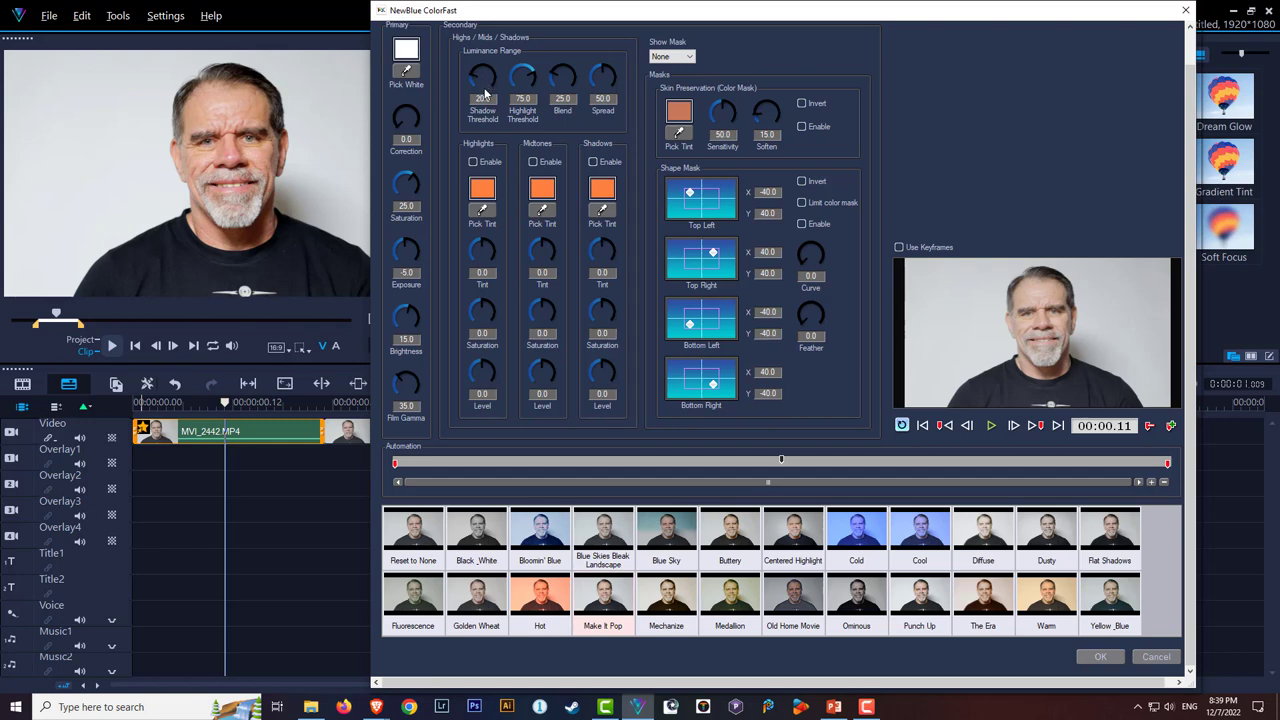